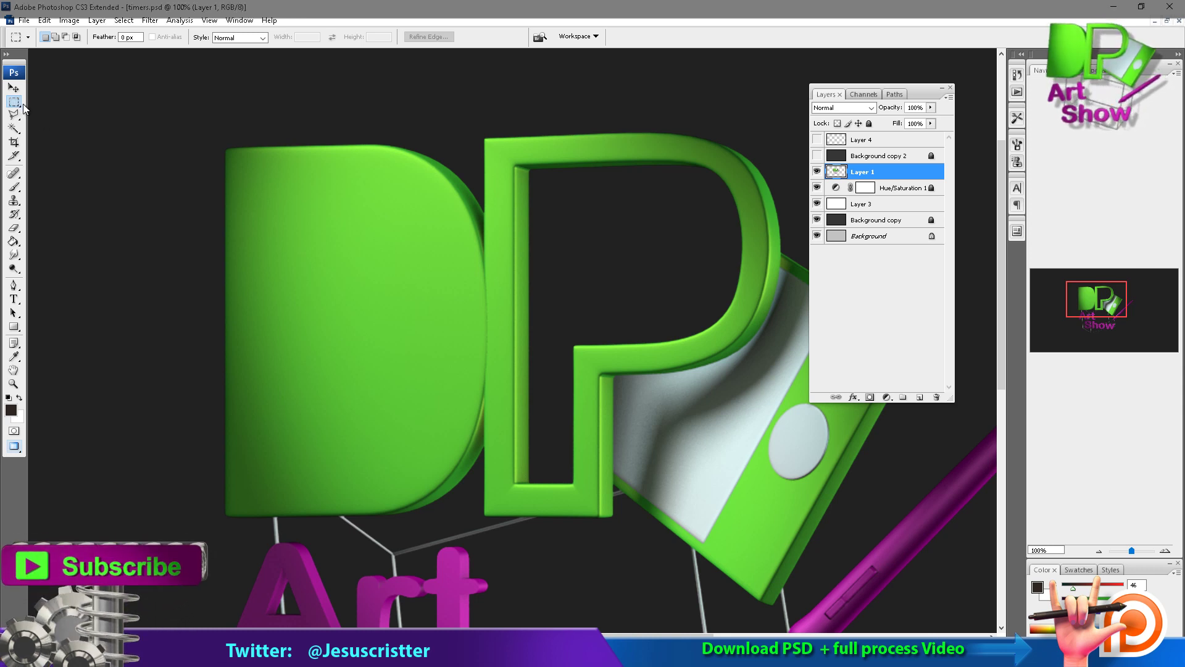
Step: Draw a circular selection with the Elliptical Marquee near the canvas top-left
right_click(14, 107)
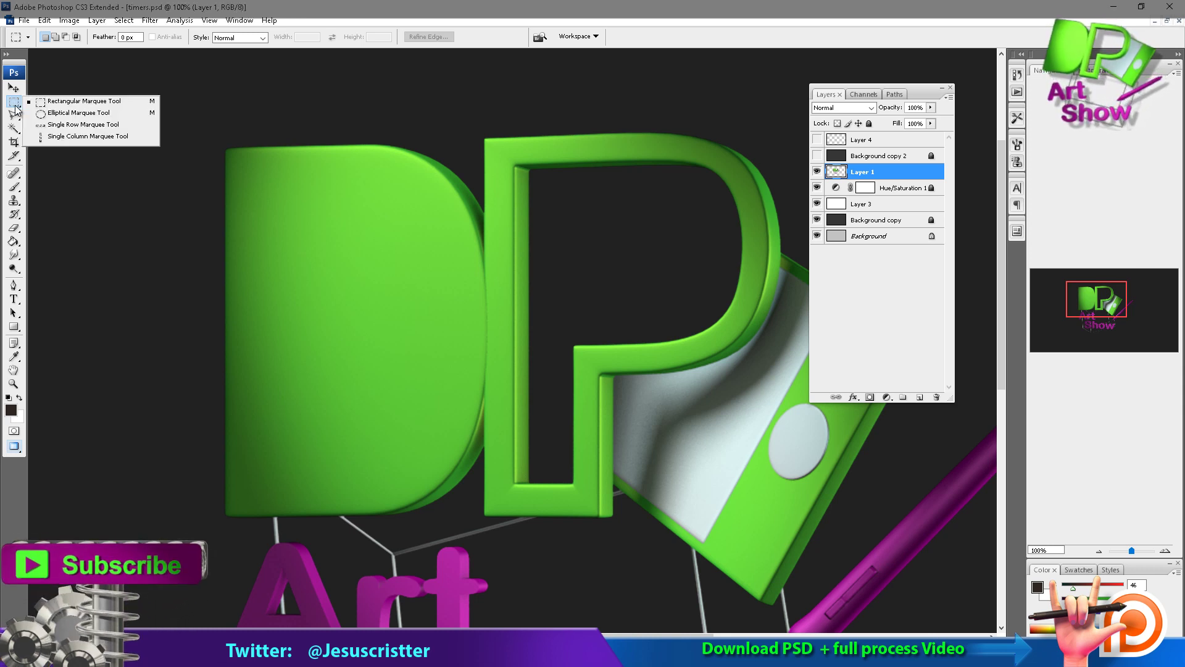
left_click(74, 113)
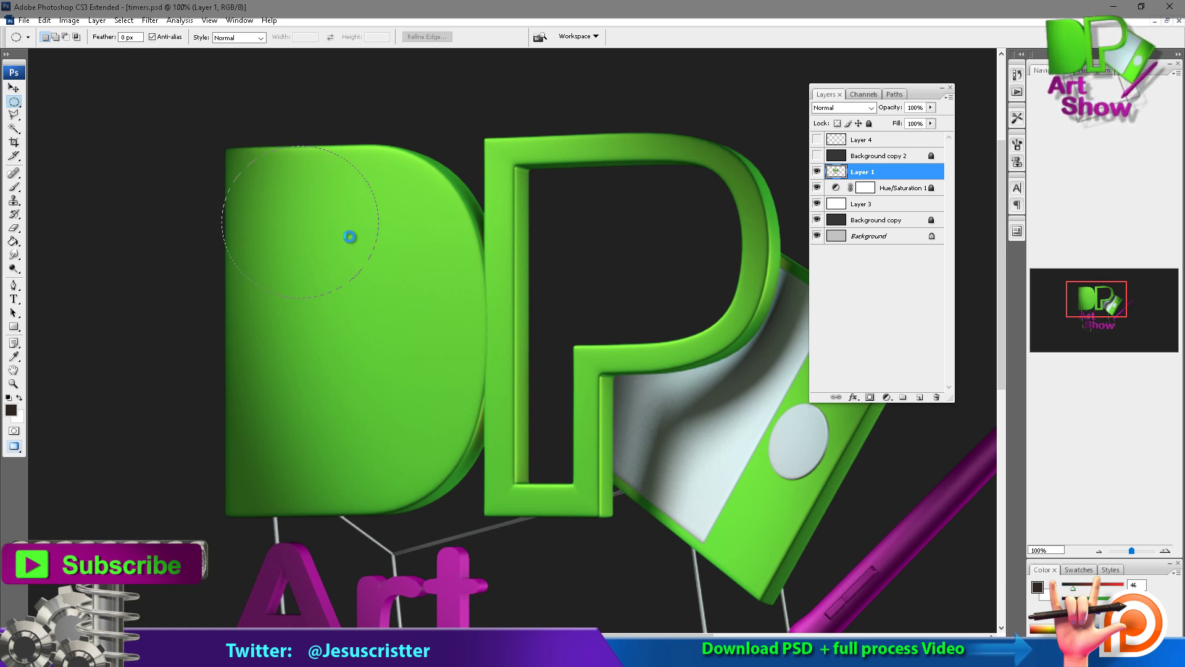
left_click_drag(89, 108, 207, 229)
Step: Replace it with a rectangular marquee selection in the dark area left of the D
right_click(14, 101)
left_click(84, 100)
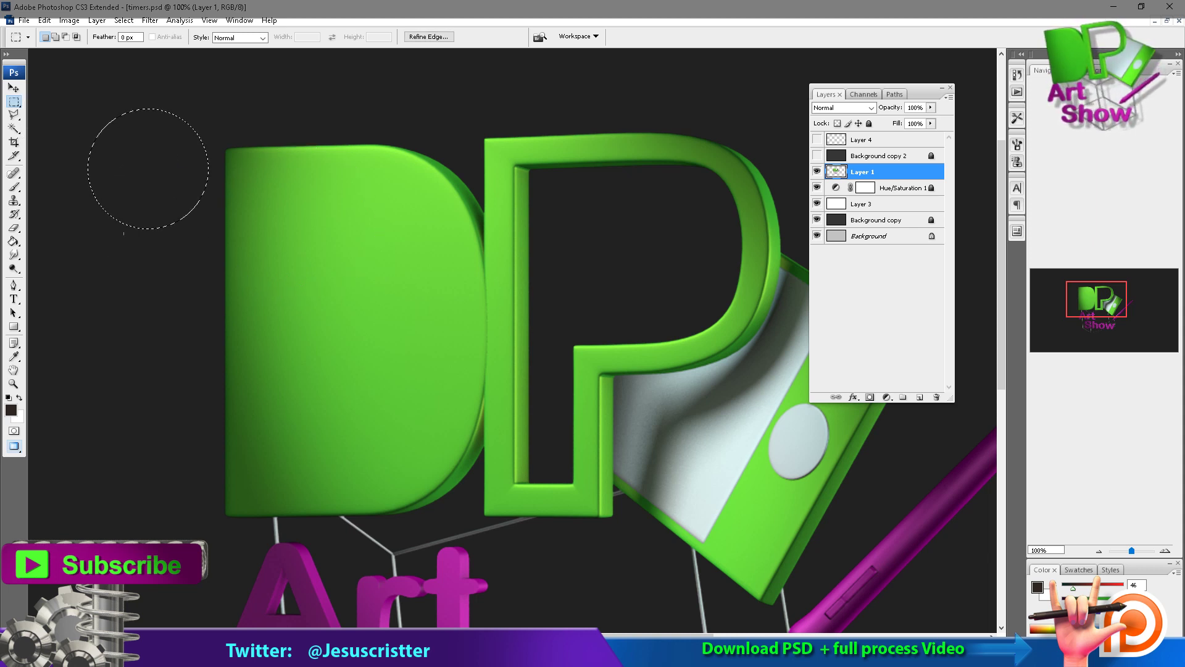
left_click_drag(101, 240, 209, 353)
Step: Trace a freehand Lasso selection left of the D
right_click(20, 117)
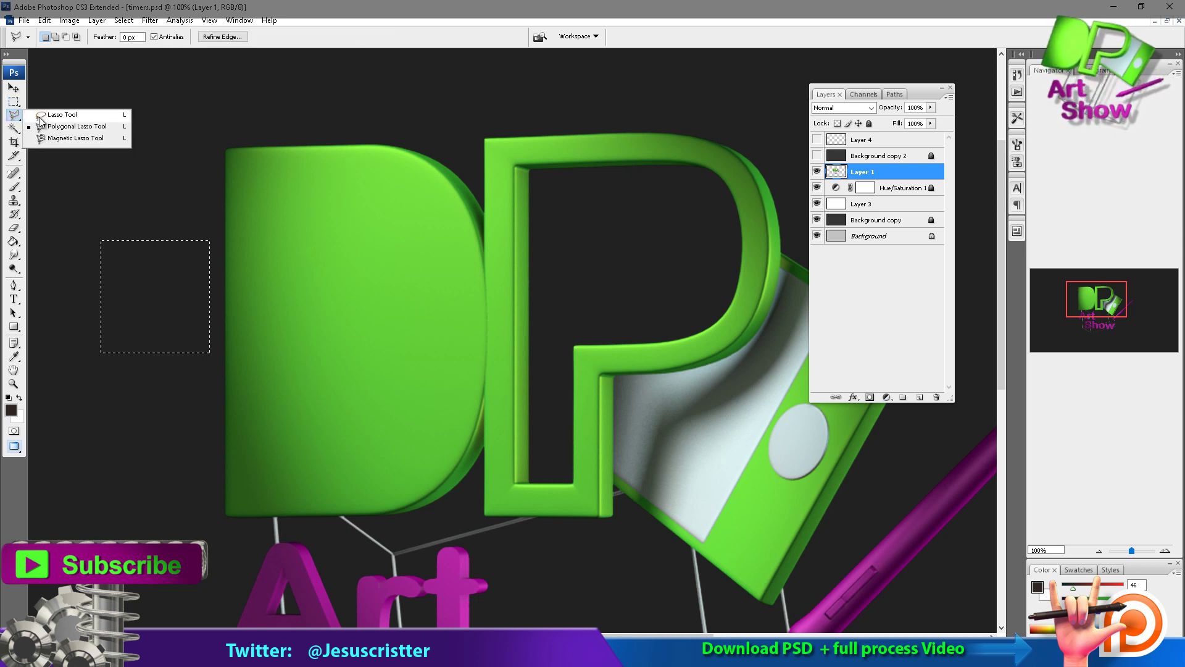
left_click(61, 115)
left_click_drag(163, 112, 101, 243)
left_click_drag(184, 163, 208, 129)
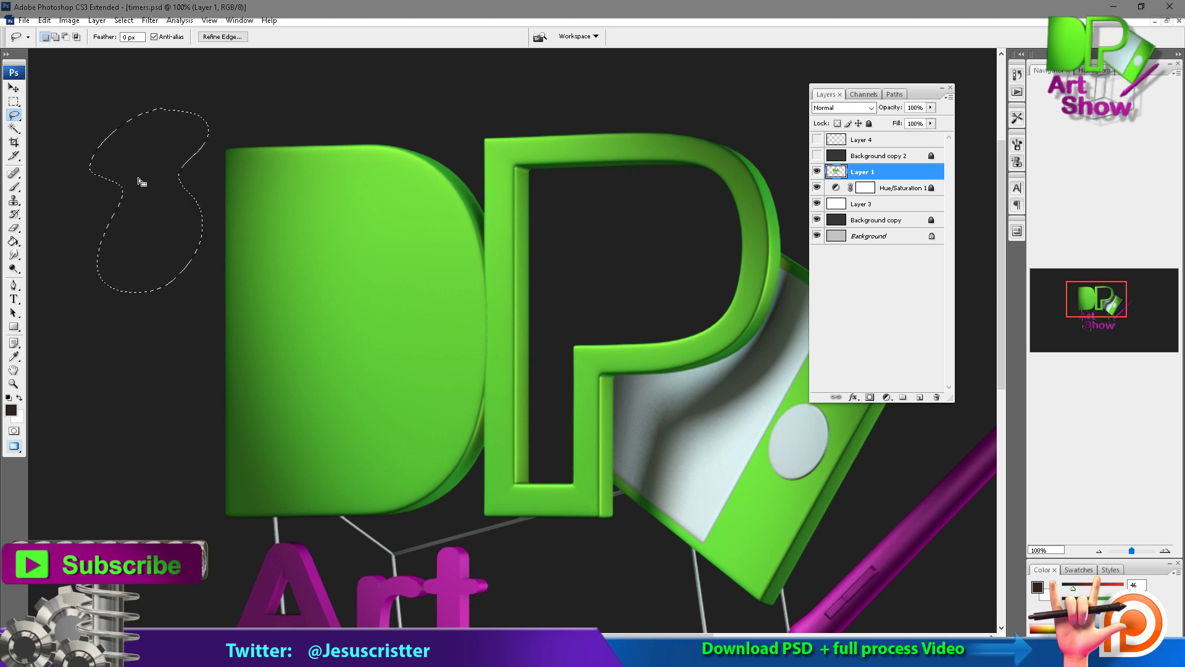
Step: Draw a four-cornered Polygonal Lasso selection left of the D
left_click(14, 114)
left_click(54, 130)
left_click(93, 326)
left_click(94, 456)
left_click(189, 466)
left_click(208, 337)
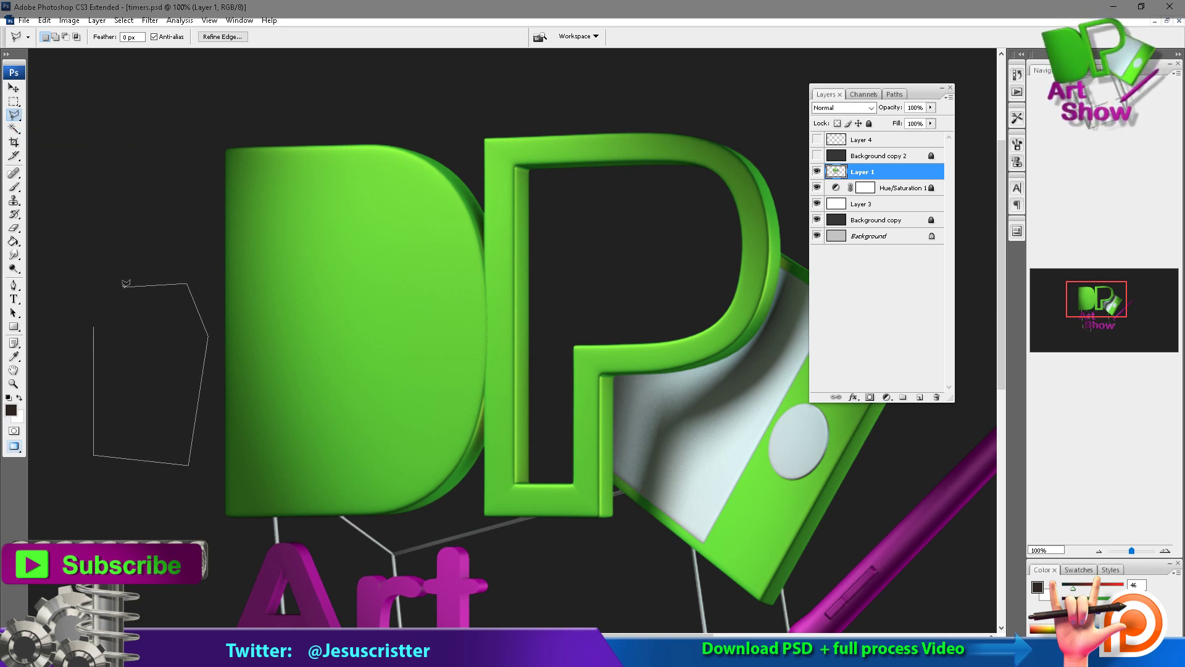
left_click(94, 325)
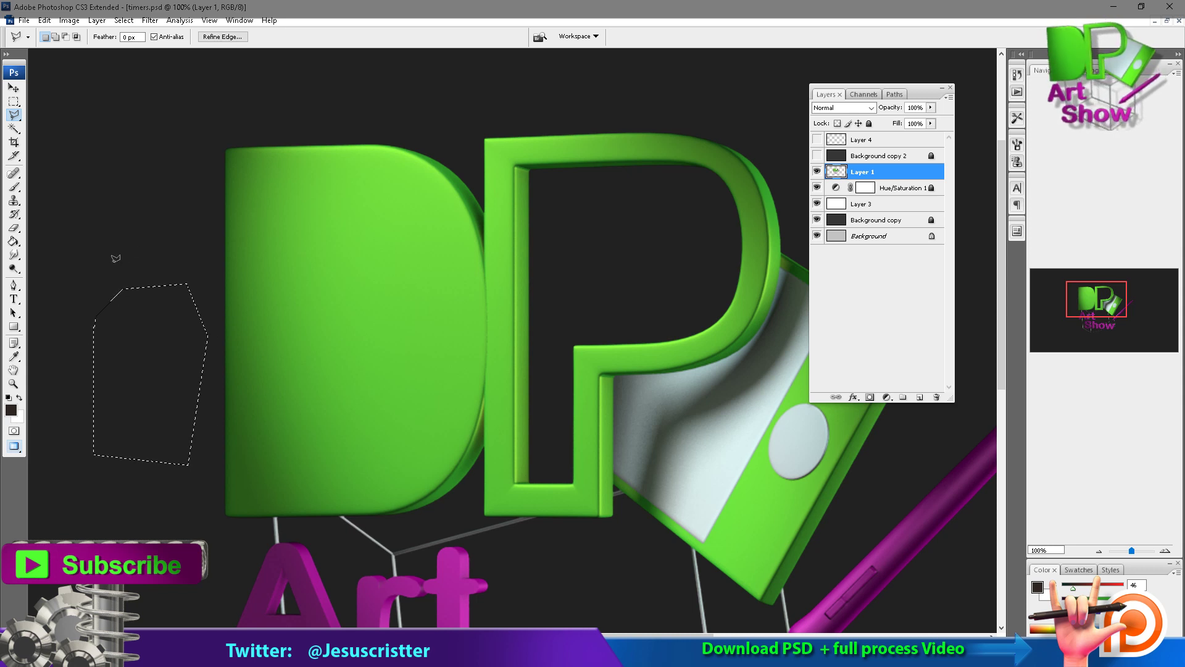
Step: Draw another straight-edged selection, then clear all selections with Ctrl+D
left_click(74, 273)
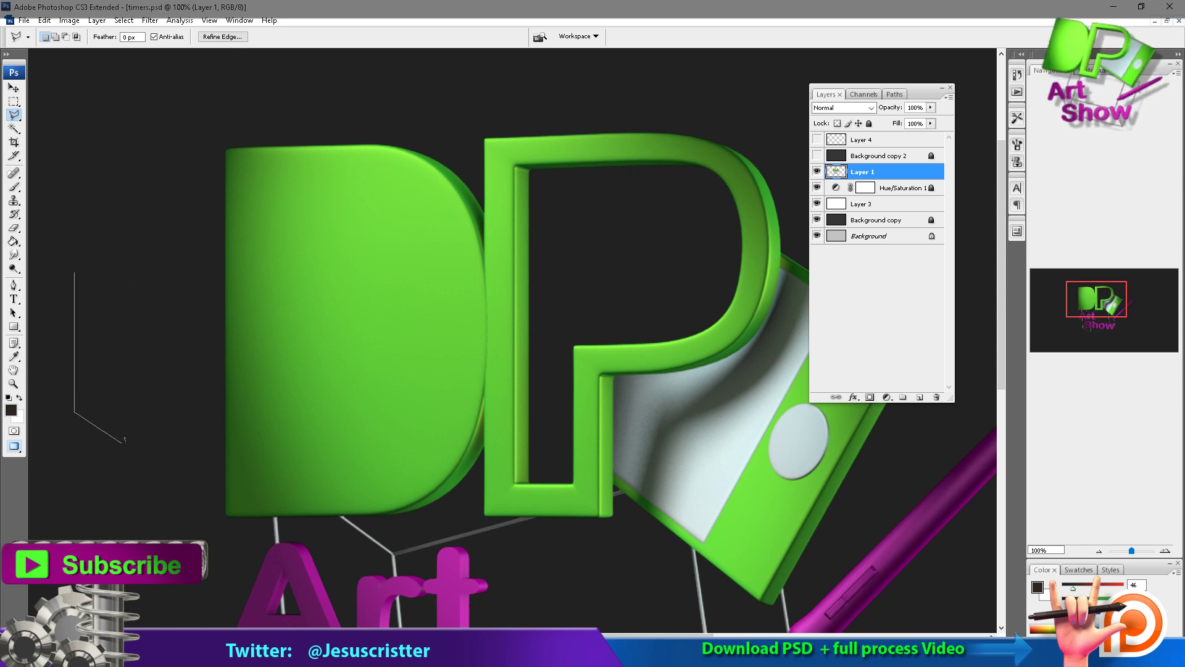
left_click(164, 477)
left_click(74, 272)
left_click(15, 100)
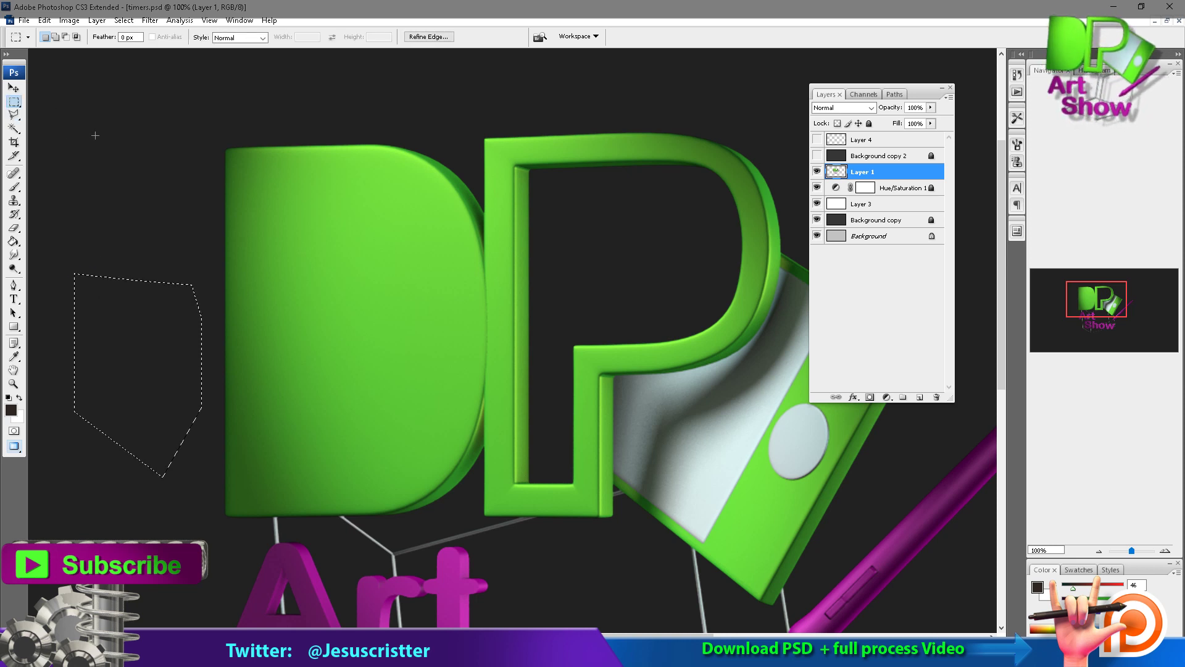
key("ctrl+d")
Step: Reselect the freehand Lasso tool, then switch to the Zoom tool
left_click(15, 117)
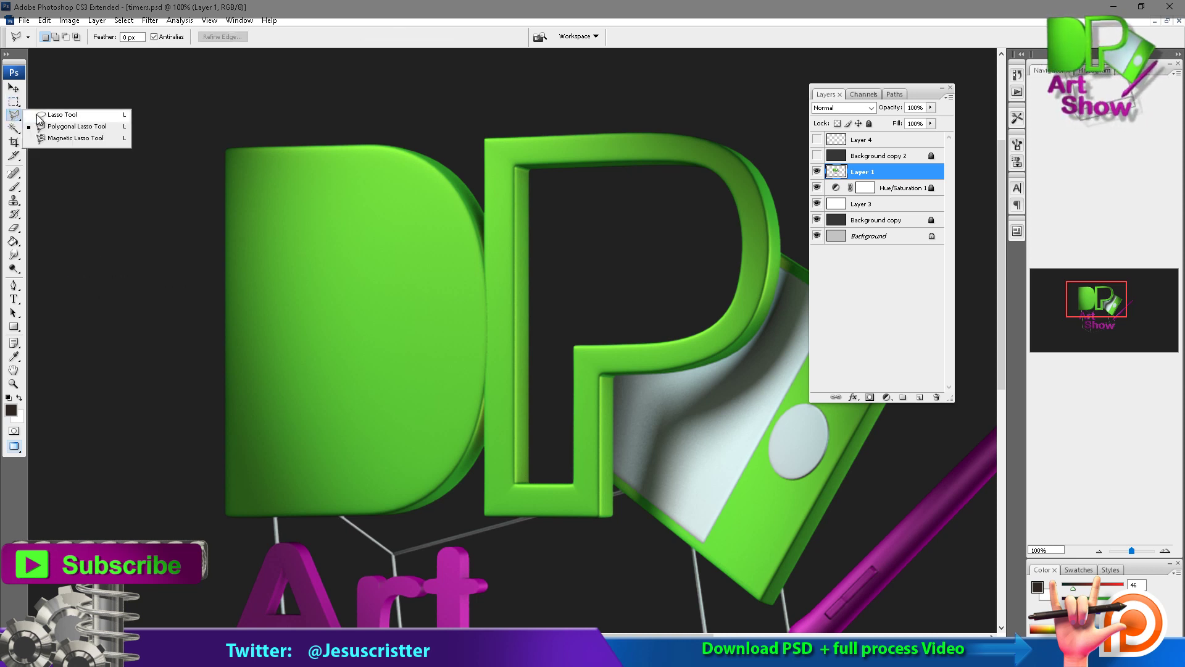
left_click(63, 114)
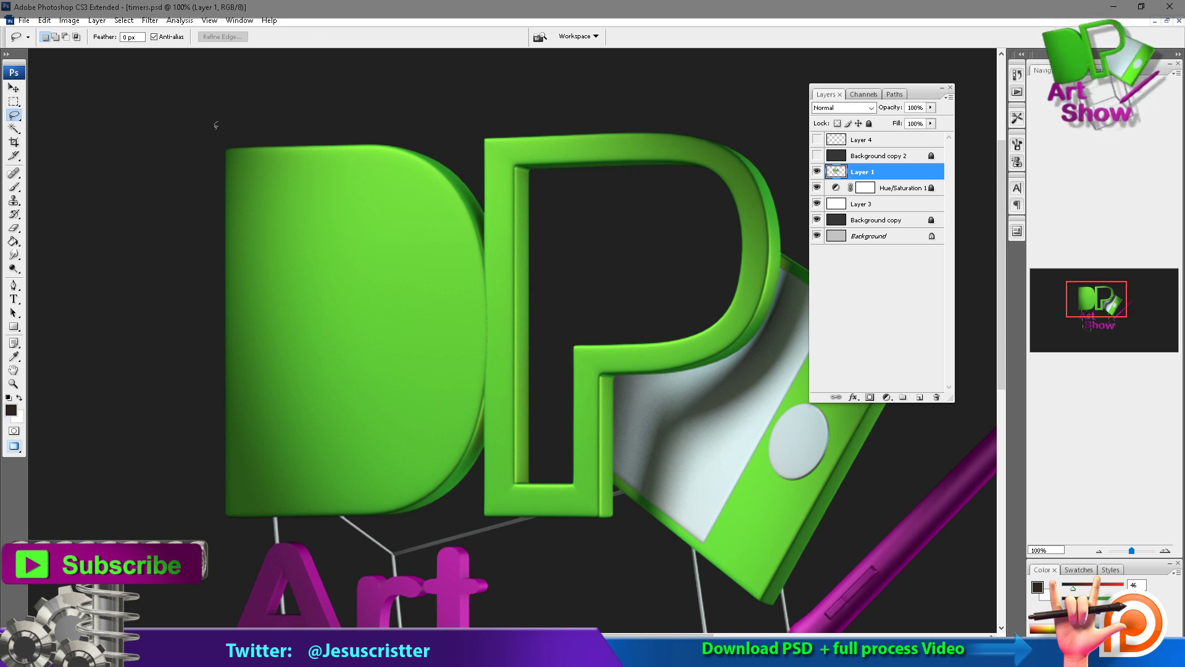
key("z")
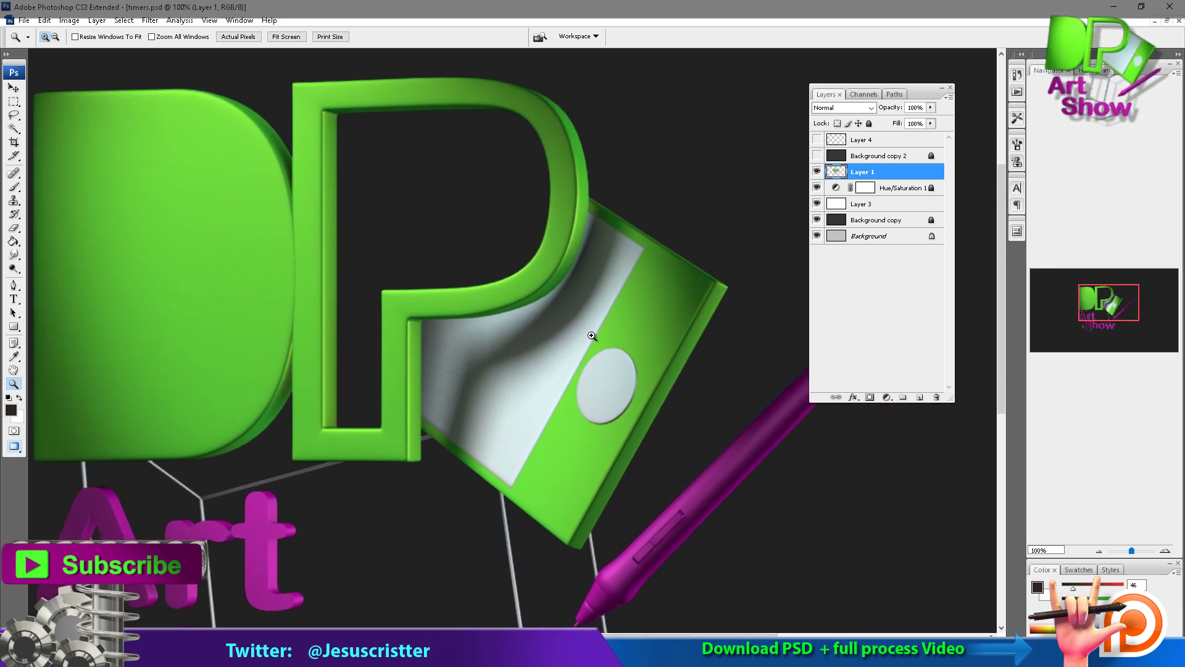
Step: Zoom in twice on the grey circle and set Layer 1's opacity to 40%
left_click(592, 335)
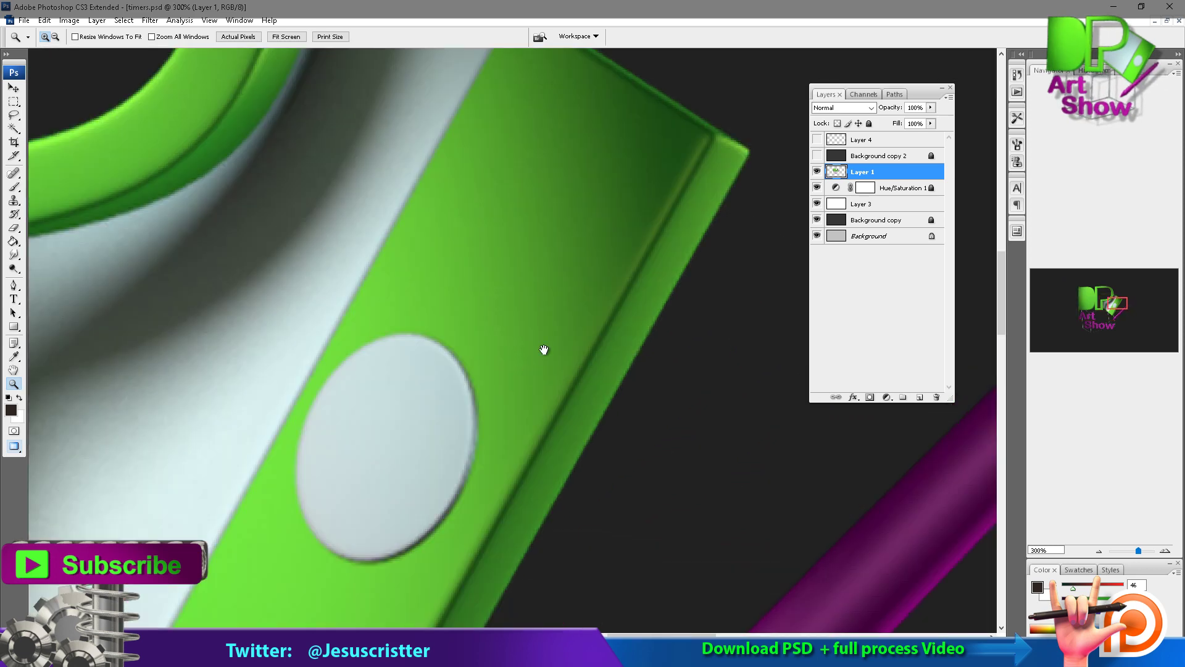
key("4")
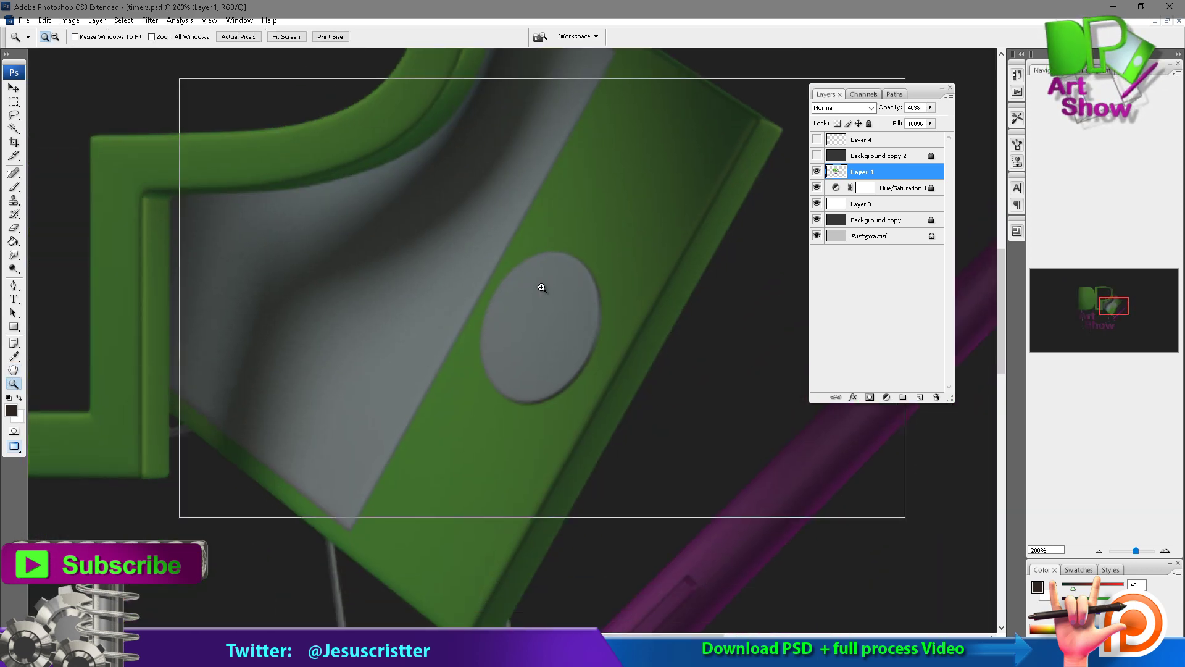
left_click(499, 242)
scroll(499, 242, "down", 1)
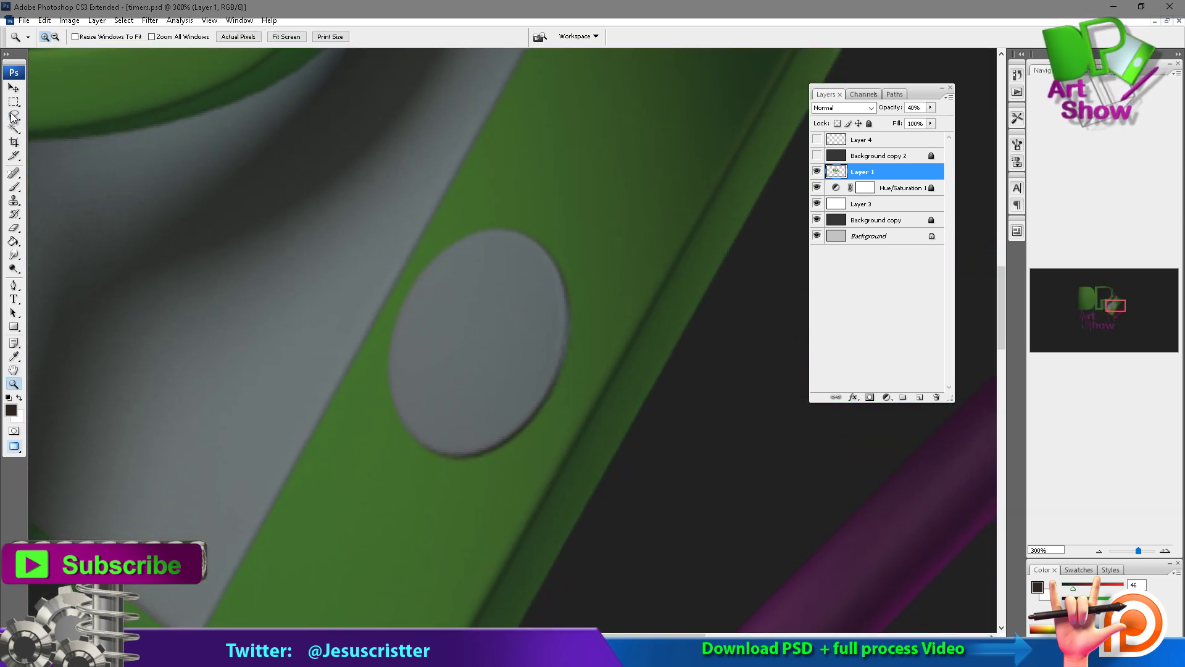
left_click(13, 115)
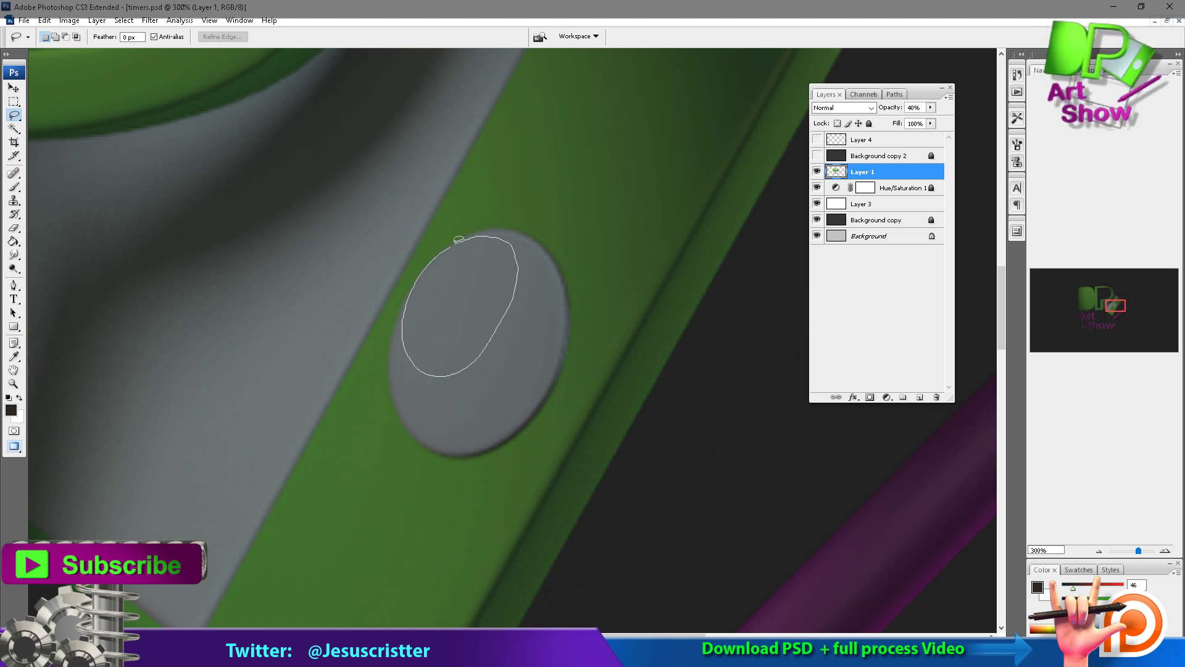
Step: Lasso the grey circle's upper-left, lower and right areas into the selection
left_click_drag(458, 240, 457, 242)
scroll(458, 278, "down", 1)
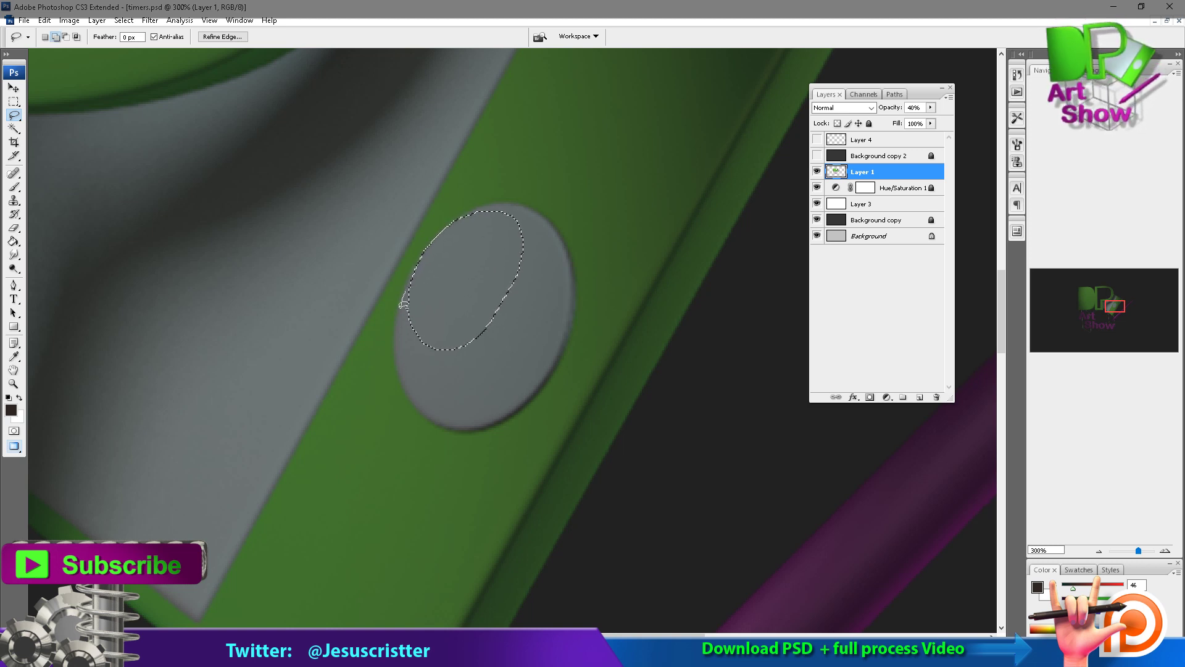
left_click_drag(410, 289, 418, 271)
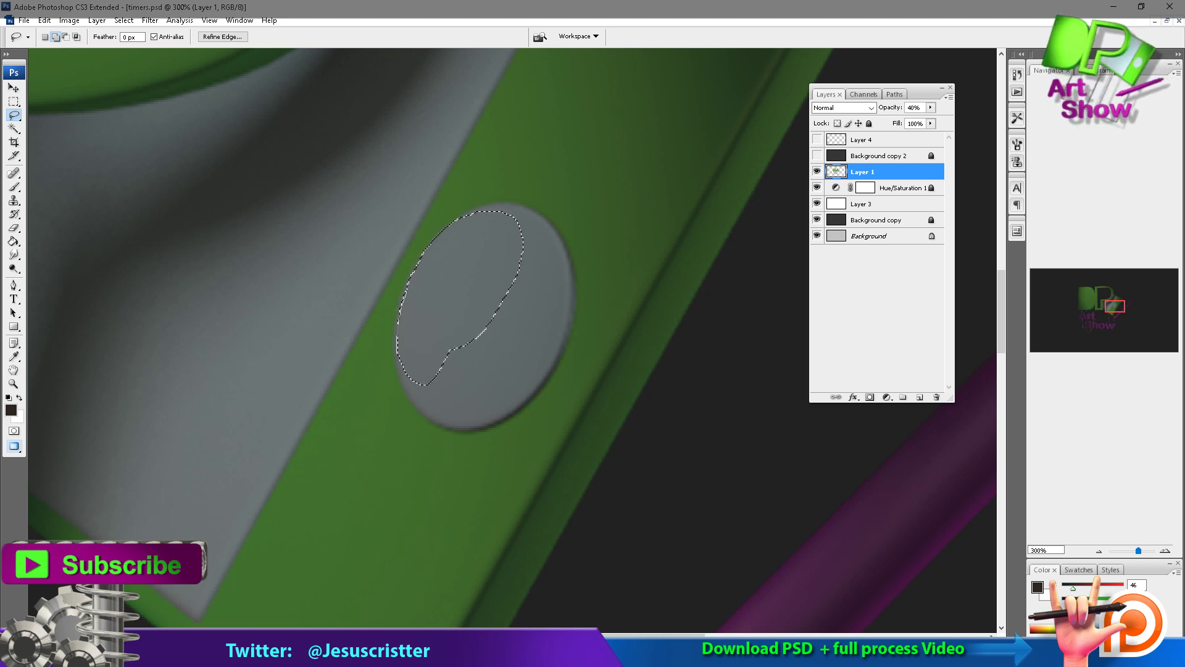
left_click_drag(443, 298, 413, 391)
left_click_drag(486, 419, 471, 424)
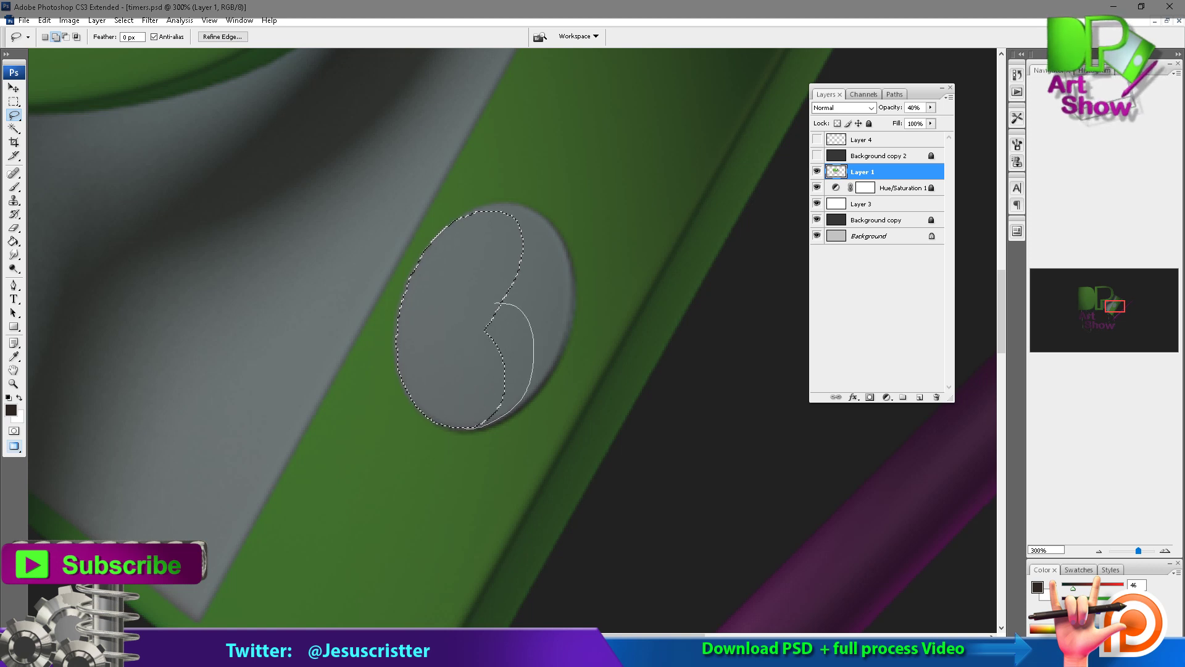
left_click_drag(475, 308, 505, 411)
left_click_drag(560, 324, 519, 408)
Step: Refine the circle selection's right and lower edges until it encloses the full circle
mouse_move(543, 357)
left_mouse_down()
mouse_move(568, 268)
mouse_move(546, 220)
left_mouse_up()
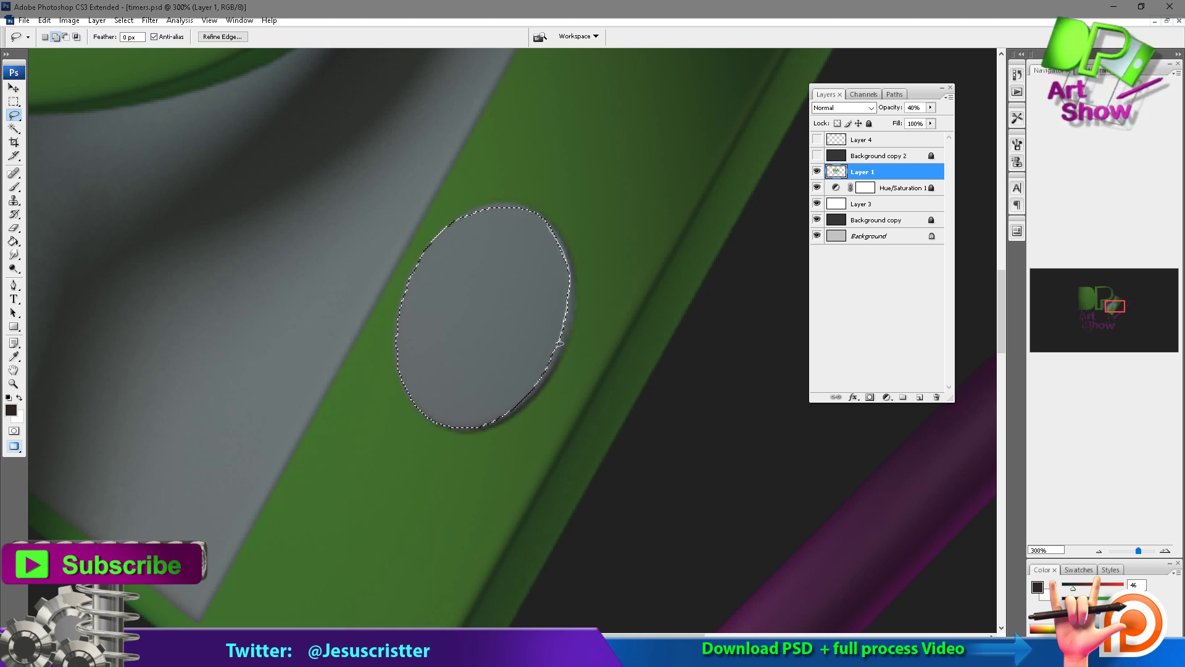
left_click_drag(549, 359, 524, 233)
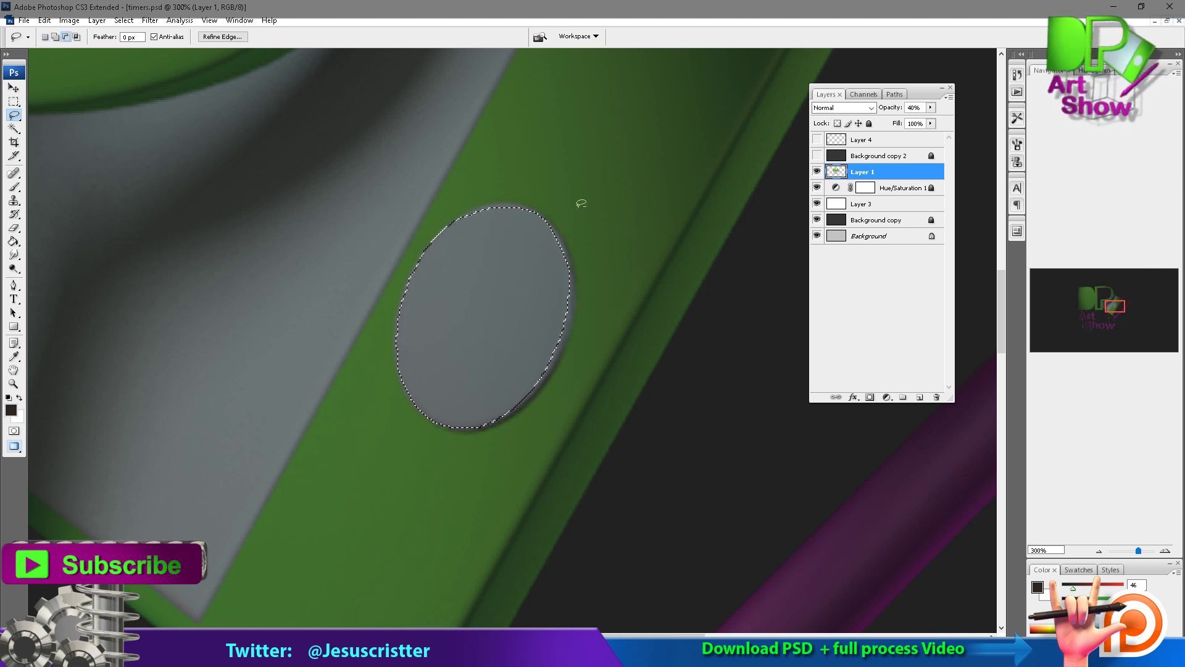
left_click_drag(556, 200, 580, 335)
left_click_drag(546, 206, 445, 417)
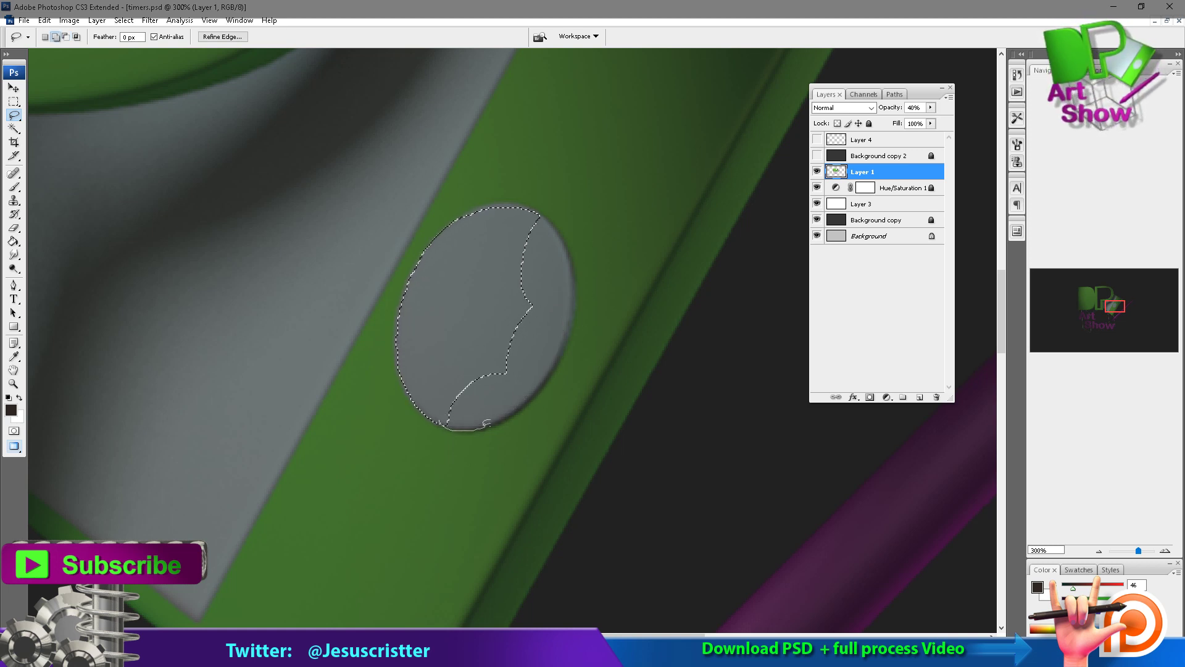
left_click_drag(495, 419, 488, 421)
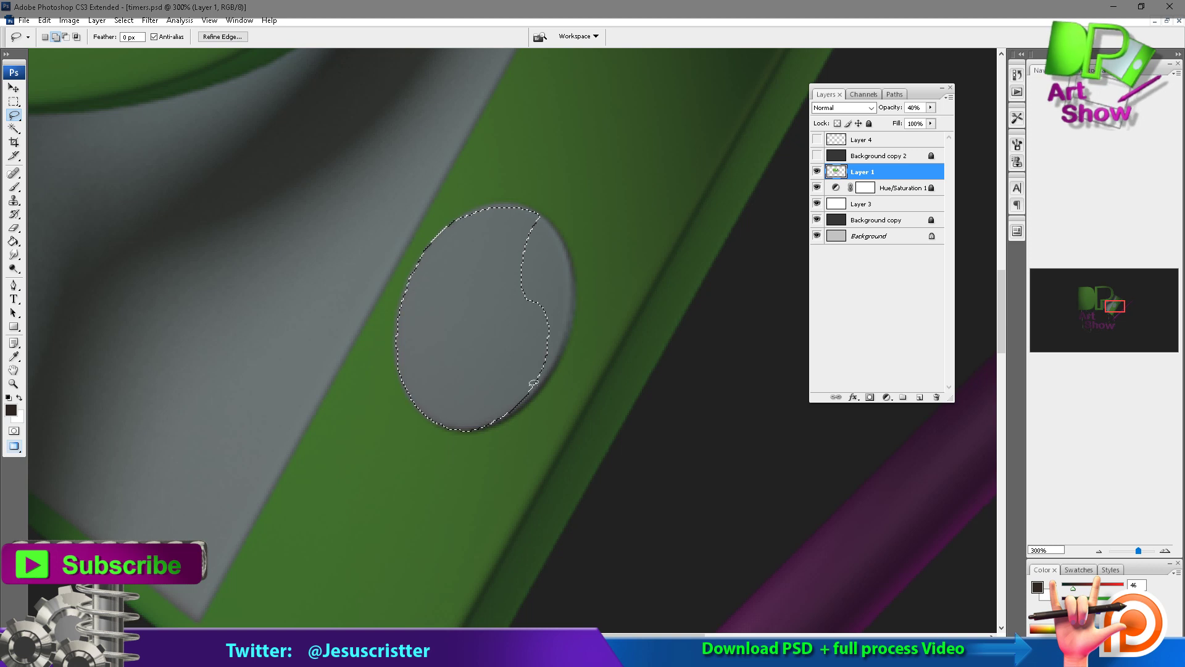
left_click_drag(532, 389, 510, 408)
left_click_drag(565, 280, 541, 213)
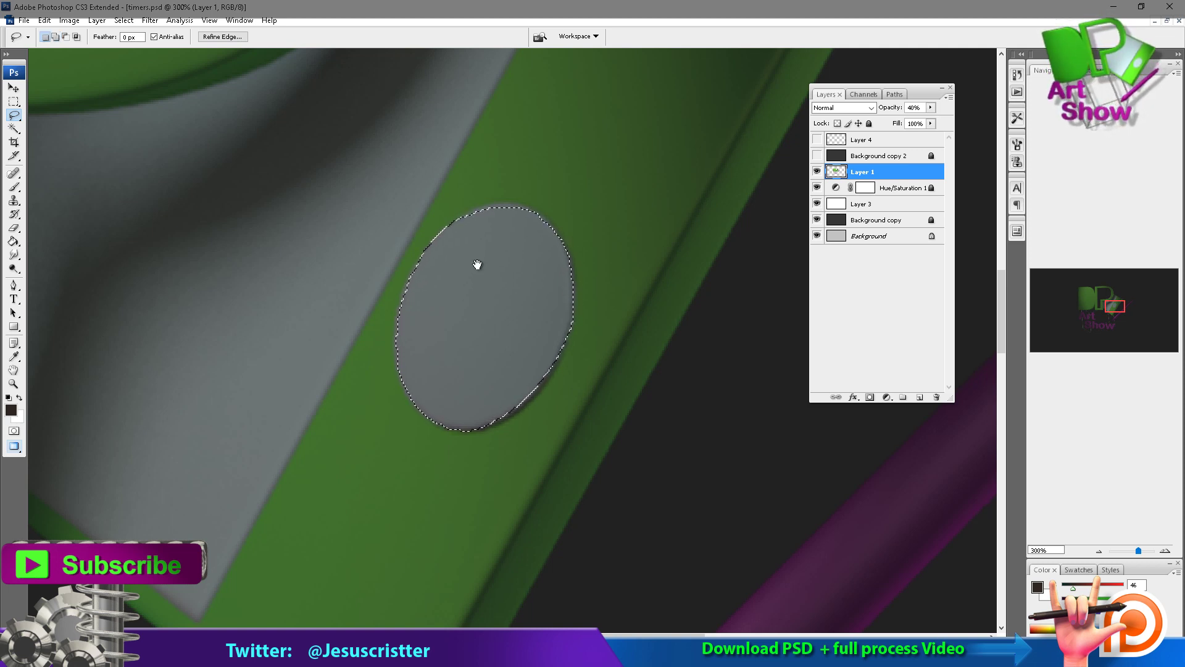
Step: Zoom out and Shift-add a Polygonal Lasso outline of the curved grey panel
left_click_drag(470, 259, 562, 262)
key("z")
left_click(563, 264, "alt")
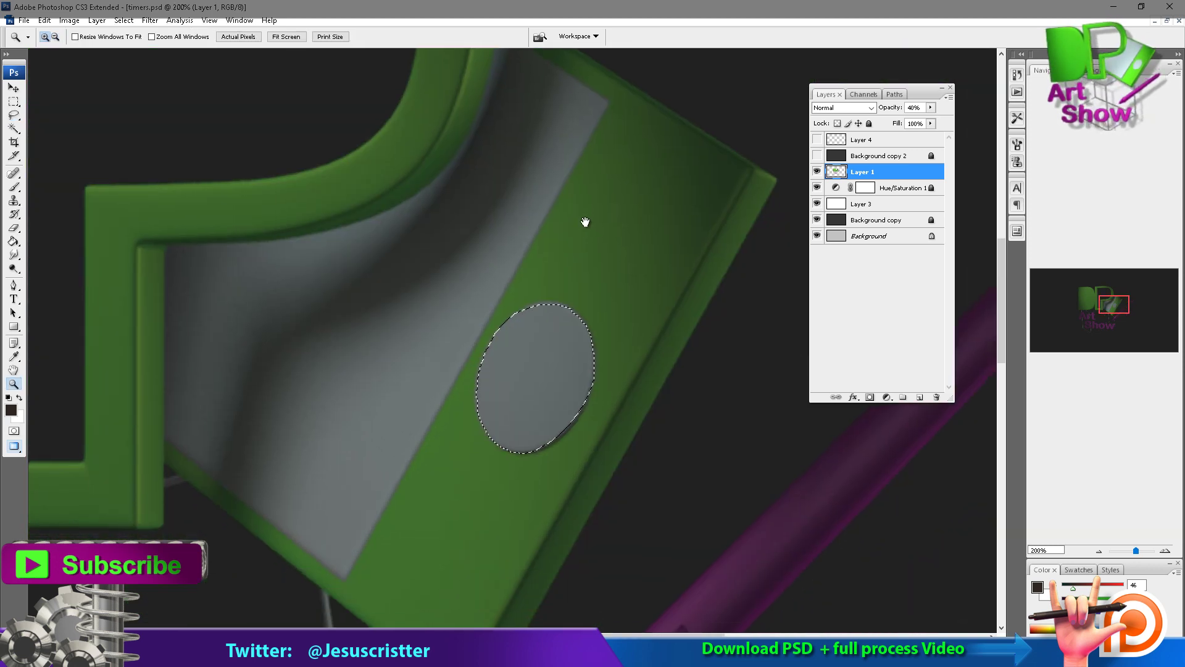
left_click_drag(587, 214, 580, 191)
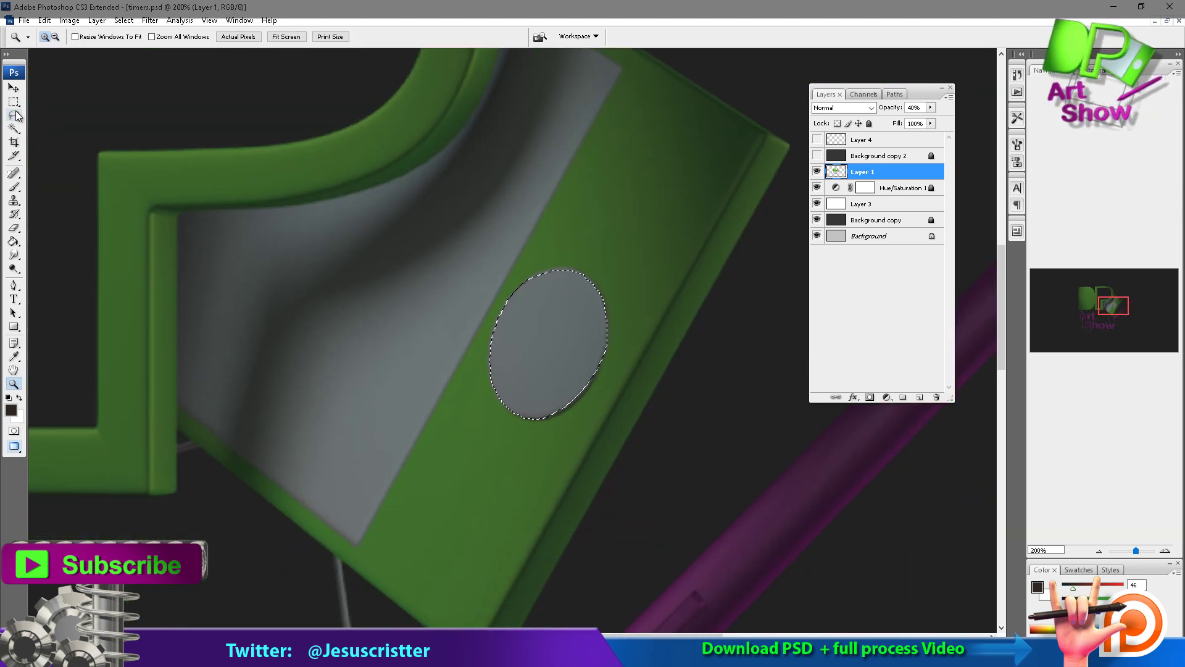
left_click_drag(15, 116, 61, 131)
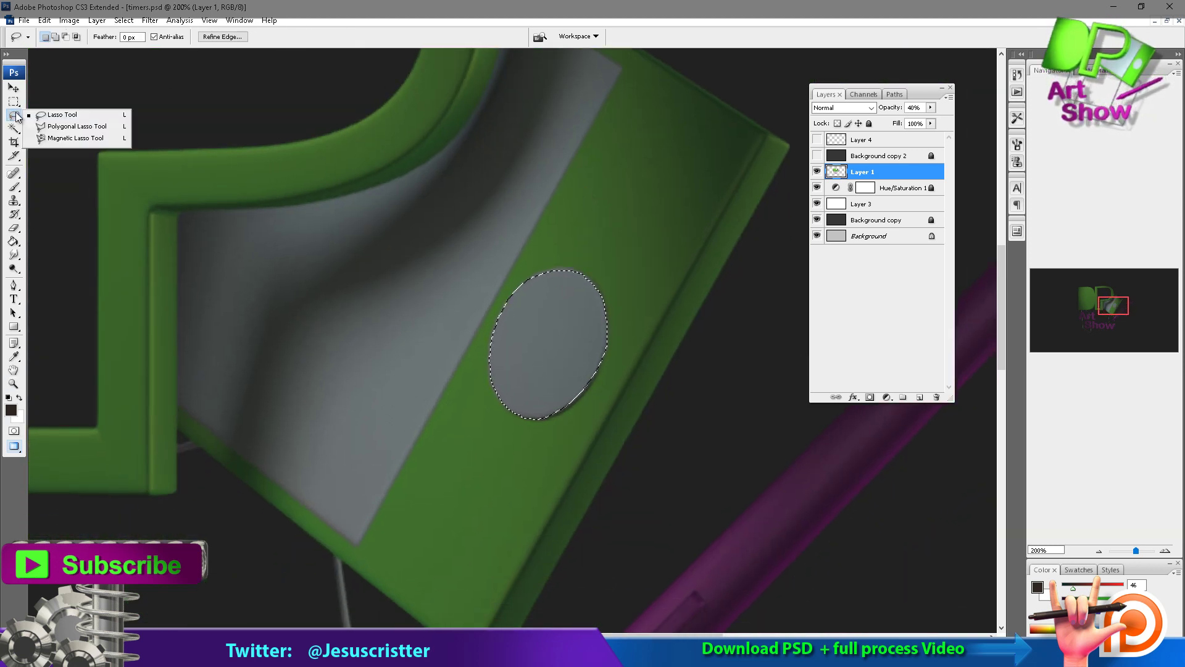
left_click(65, 132)
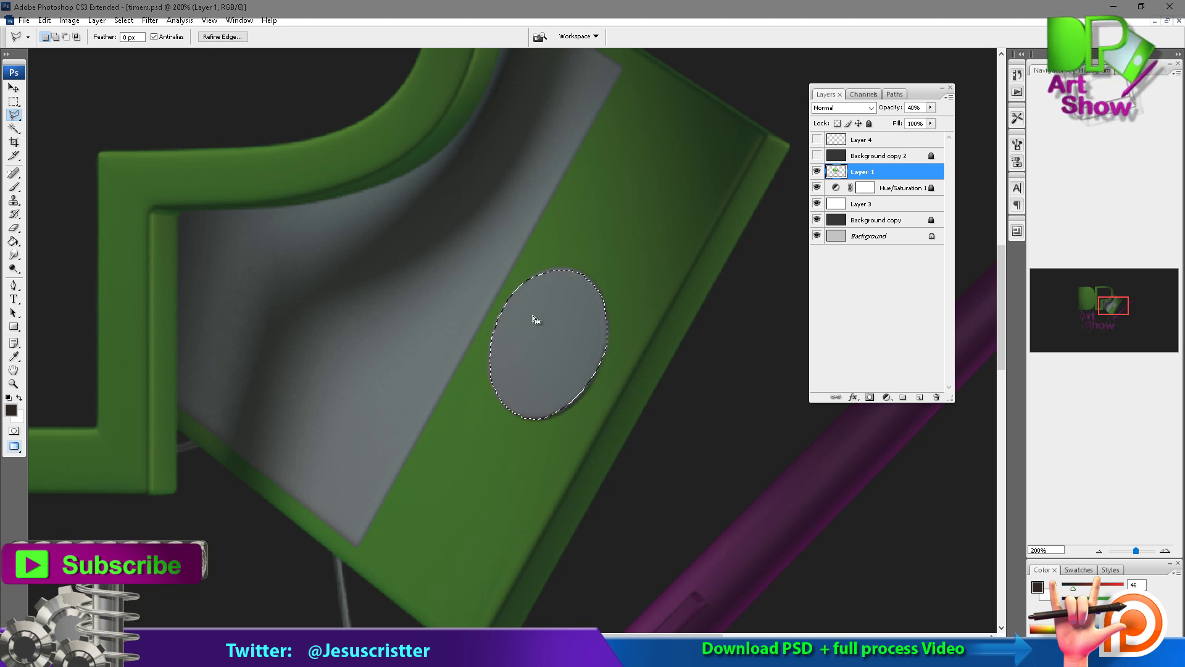
key("shift")
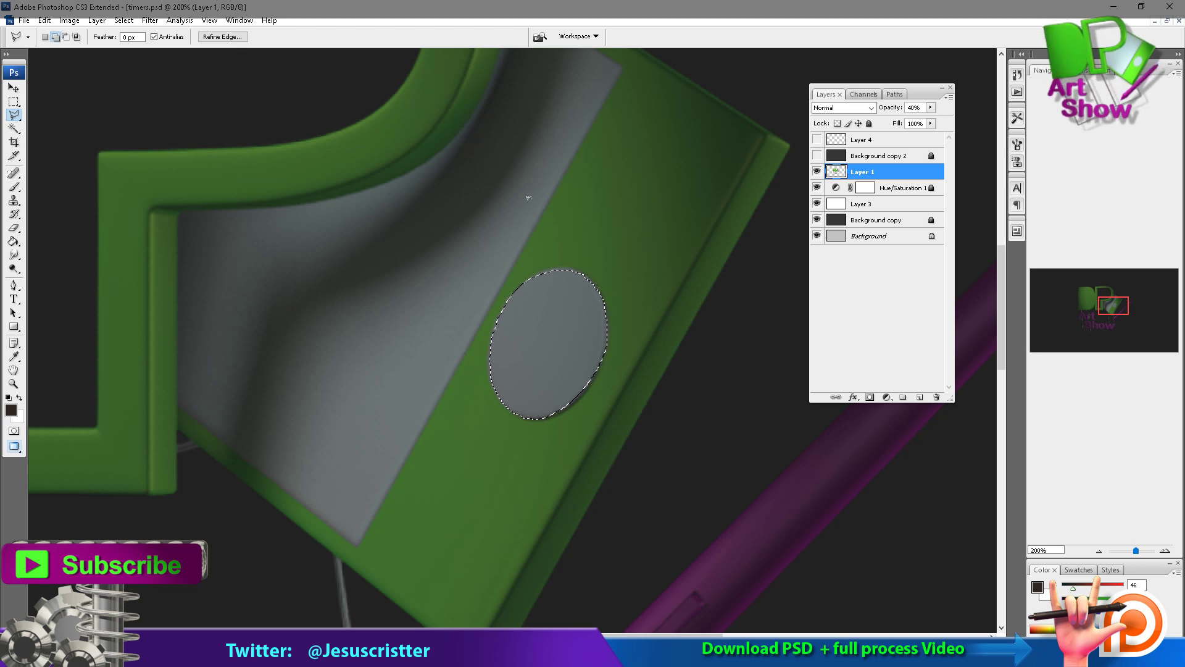
key("z")
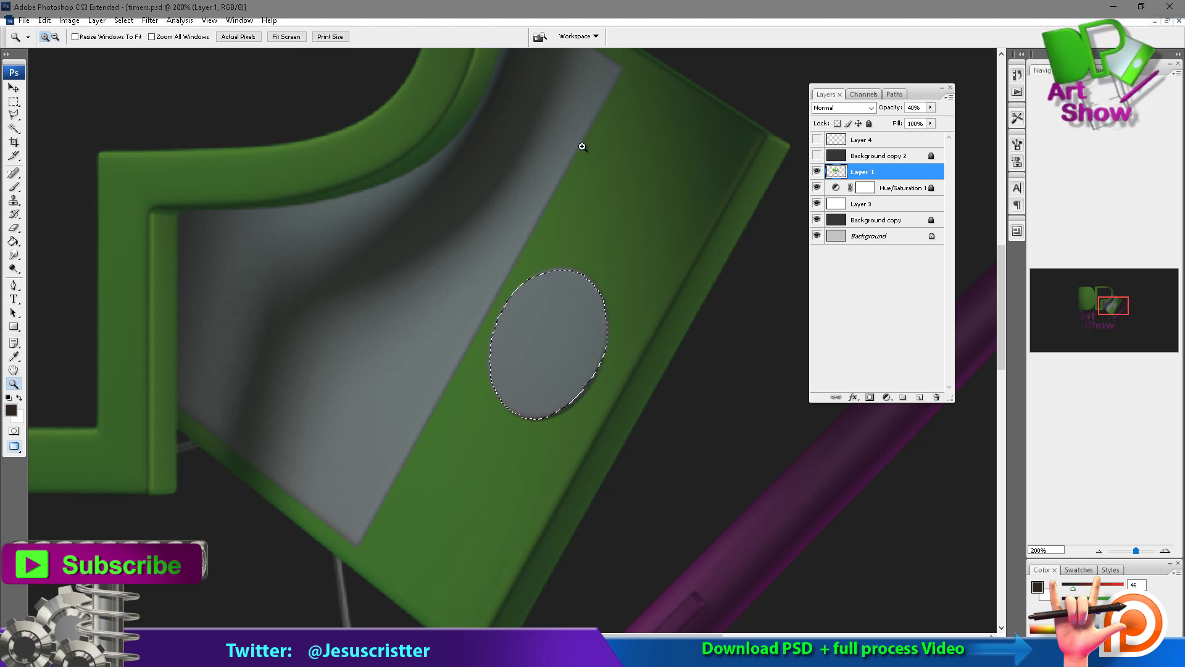
key("ctrl+minus")
left_click(14, 114)
key("shift")
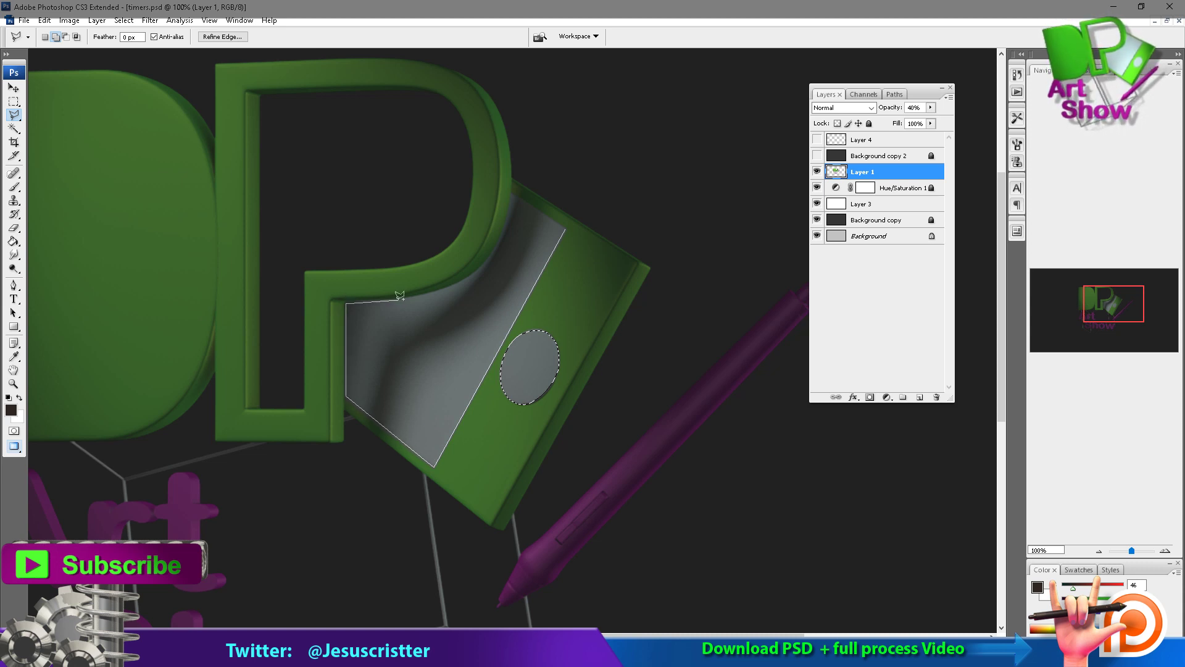
left_click(564, 225)
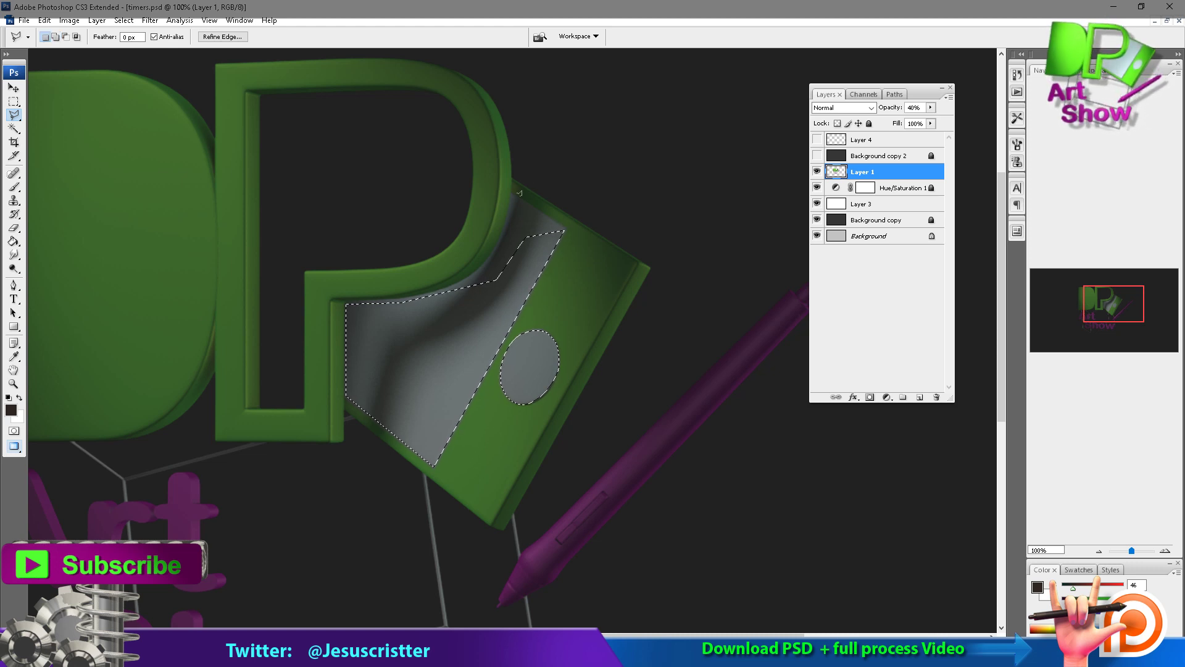
Step: Zoom in and lasso-add the strip along the P's curve and the panel's top edge
key("z")
left_click_drag(647, 122, 479, 280)
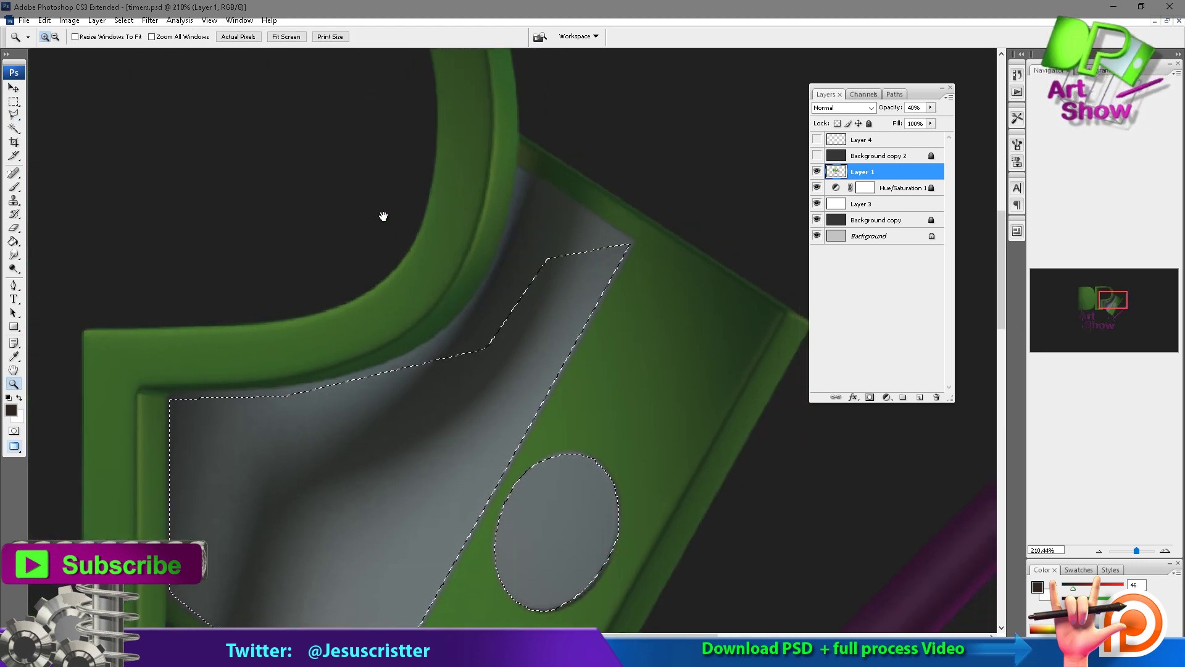
left_click_drag(15, 114, 84, 117)
key("z")
left_click(587, 257)
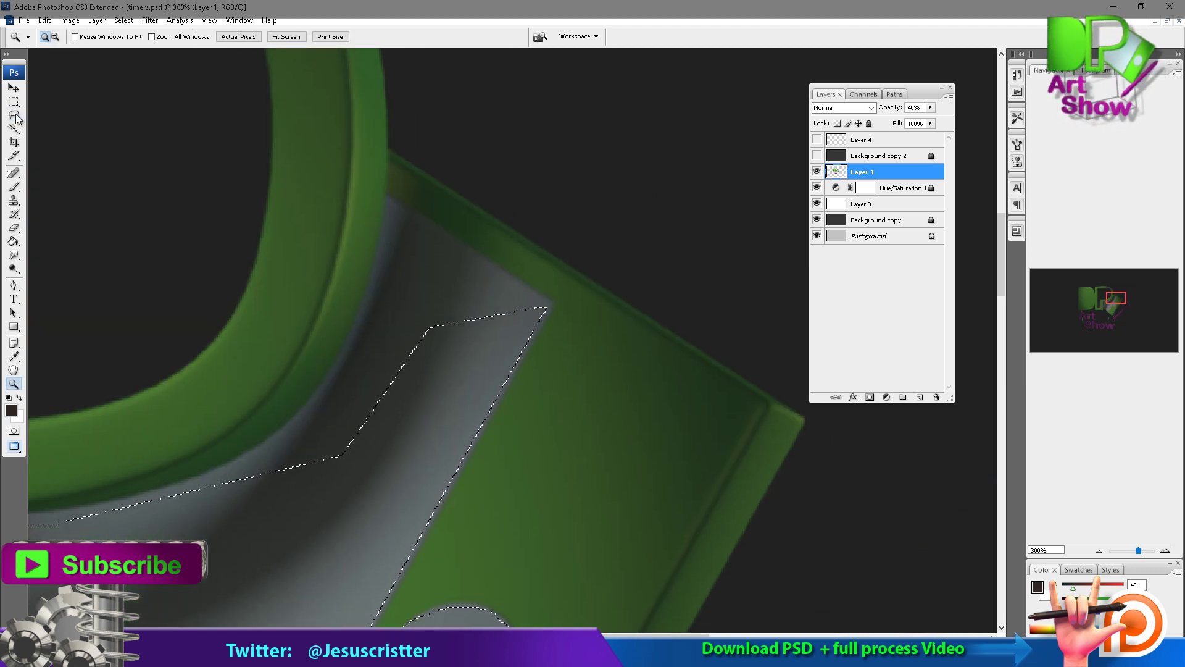
left_click(14, 114)
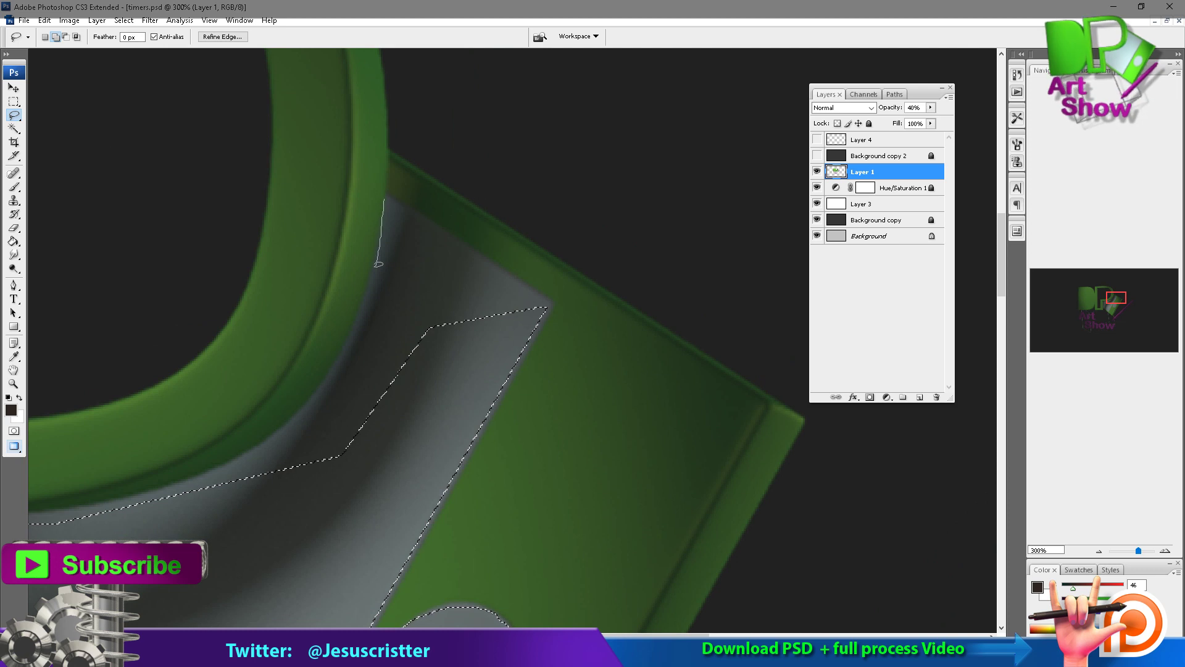
left_click_drag(392, 197, 389, 199)
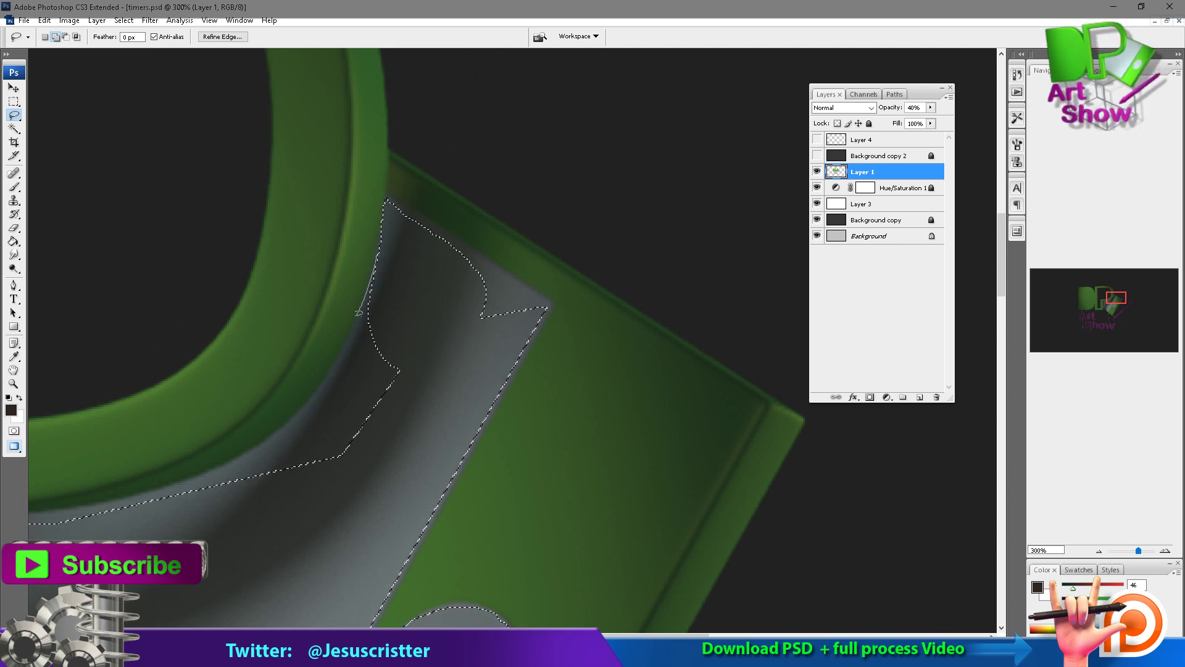
mouse_move(317, 452)
left_mouse_down()
mouse_move(389, 361)
mouse_move(477, 308)
left_mouse_up()
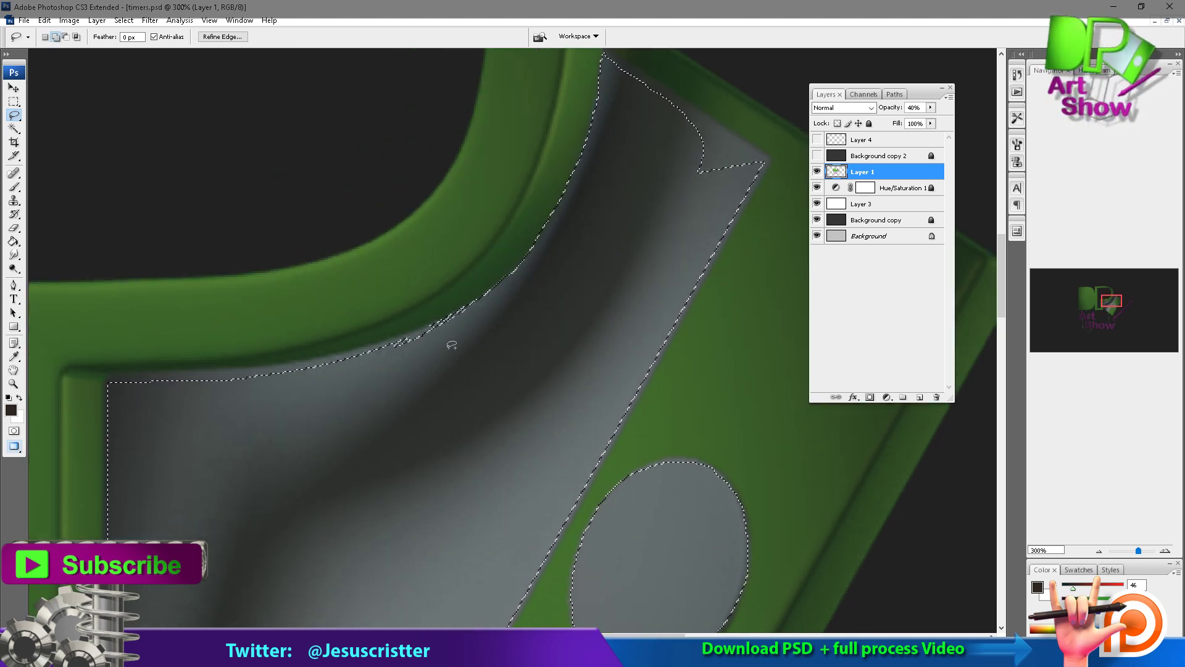
left_click_drag(679, 105, 475, 263)
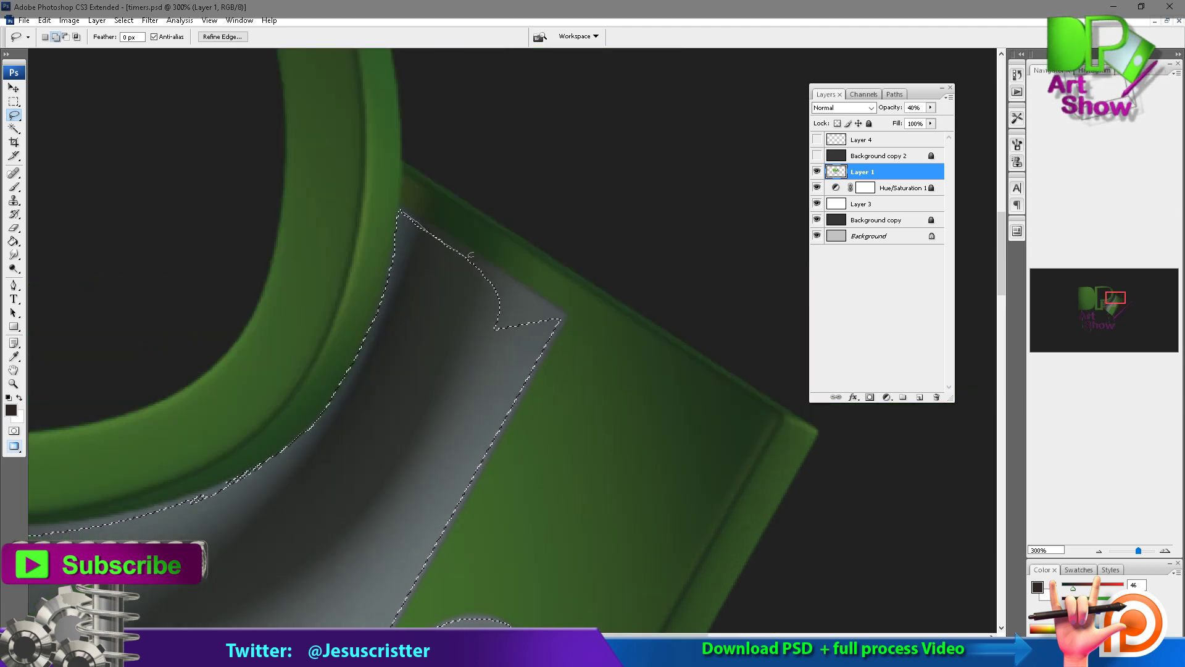
left_click_drag(400, 215, 554, 319)
Step: Add a straight-edged outline at the panel corner with the Polygonal Lasso
left_click(14, 114)
left_click(58, 121)
left_click(57, 37)
left_click(561, 315)
left_click(519, 341)
left_click(567, 309)
Step: Add the panel's top-left edge to the selection, then zoom out to view it
left_click_drag(352, 362, 410, 179)
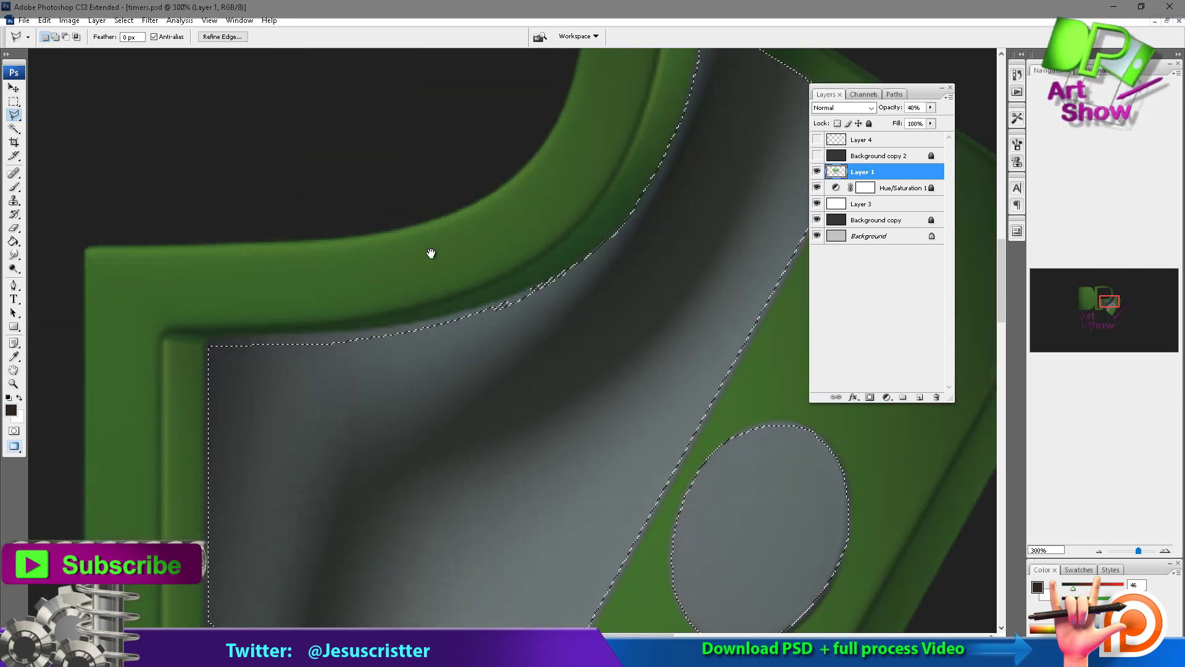
left_click(309, 217, "shift")
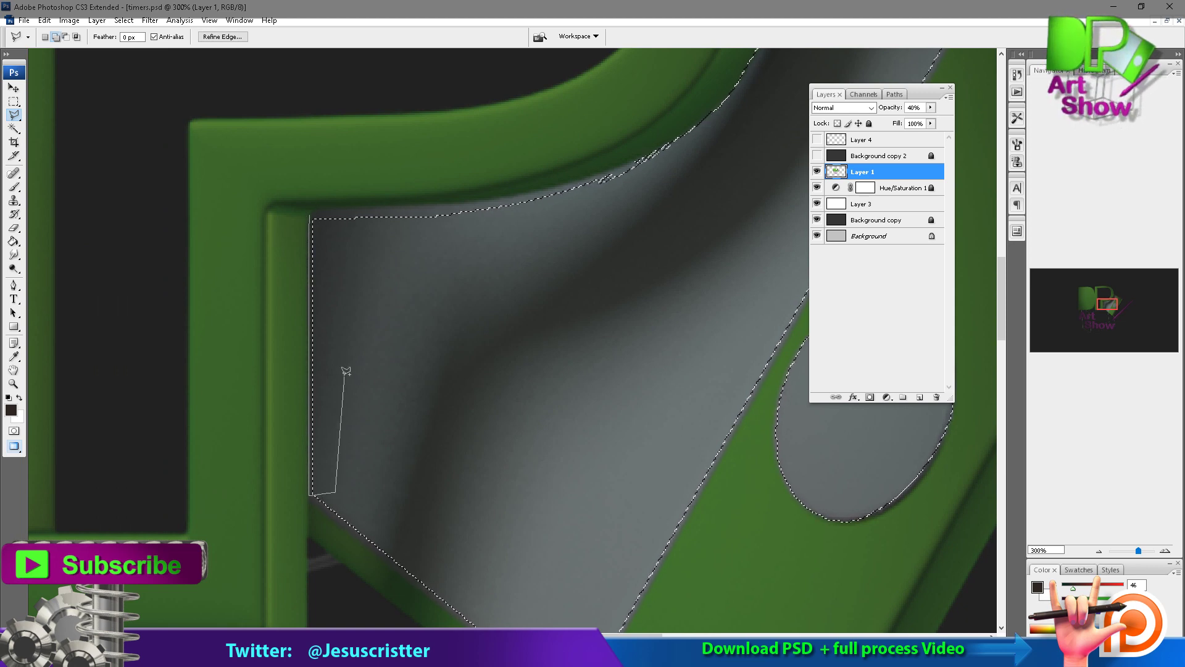
left_click(312, 213)
left_click(254, 212, "alt")
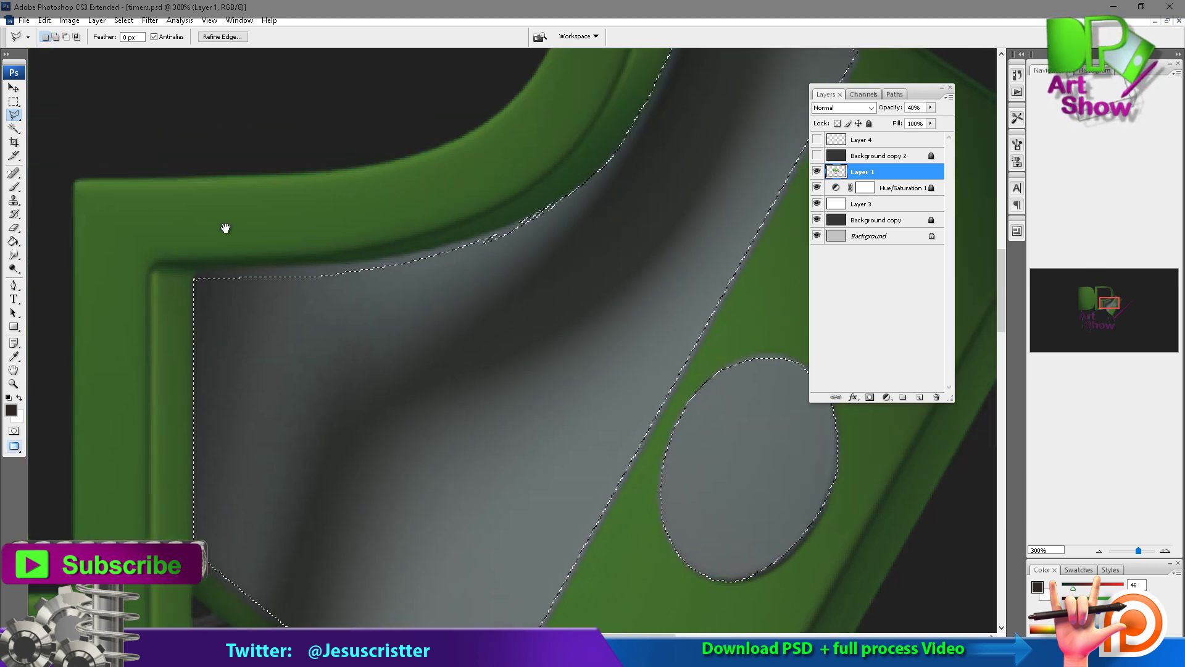
left_click(571, 286, "alt")
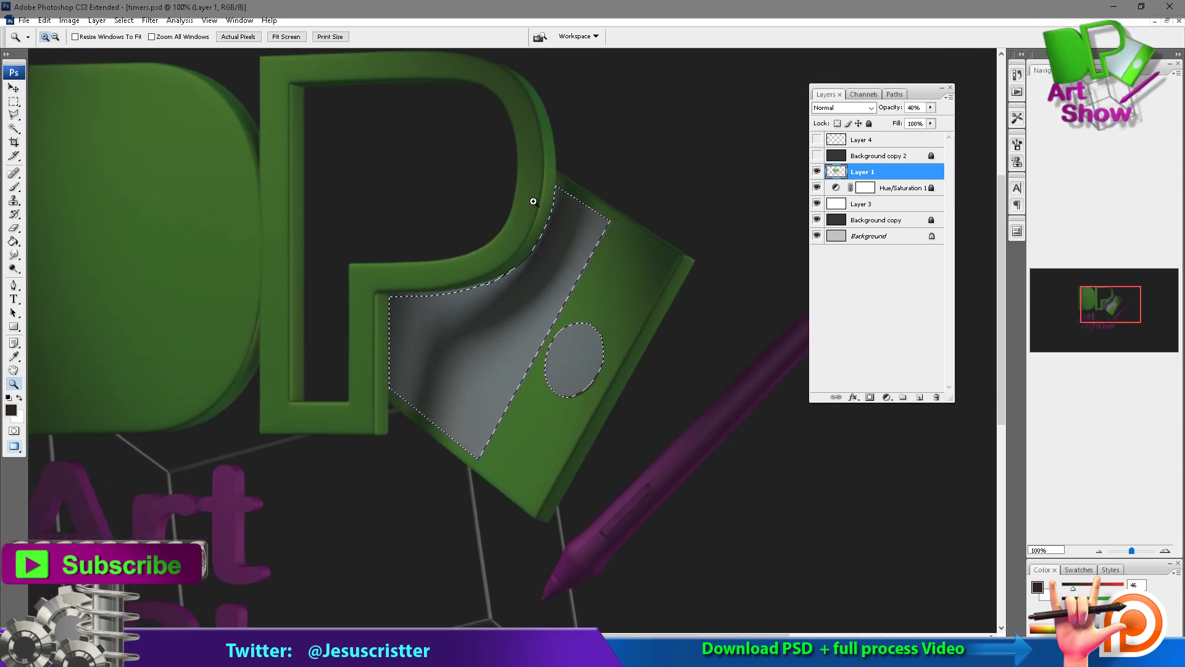
left_click(15, 100)
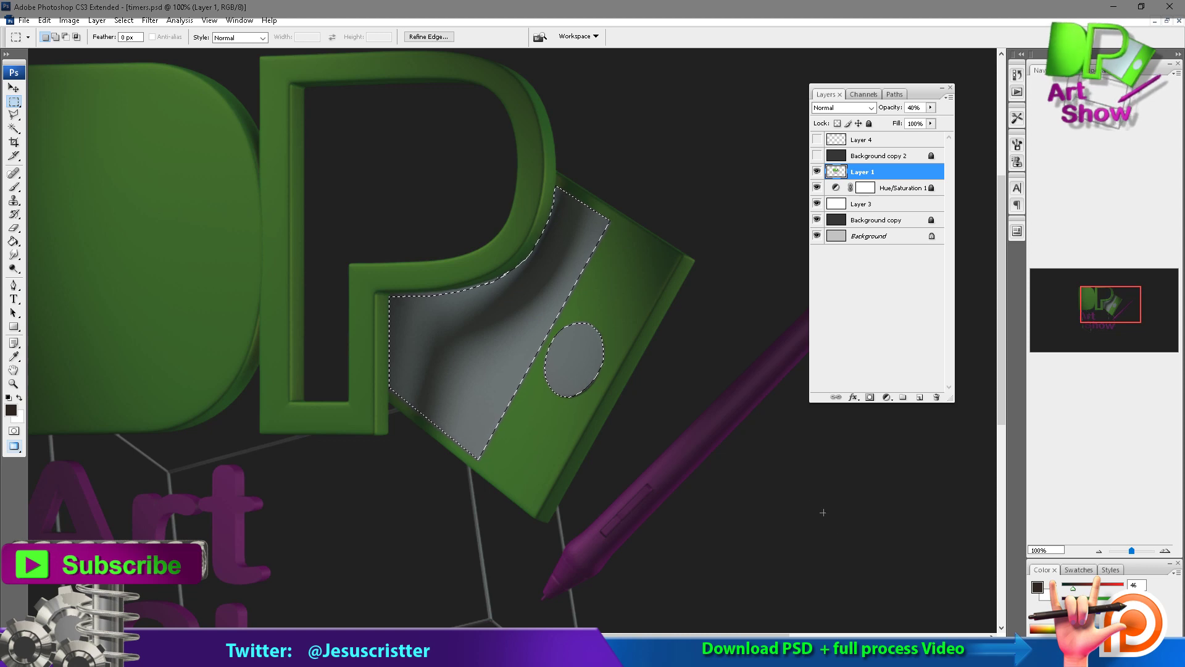